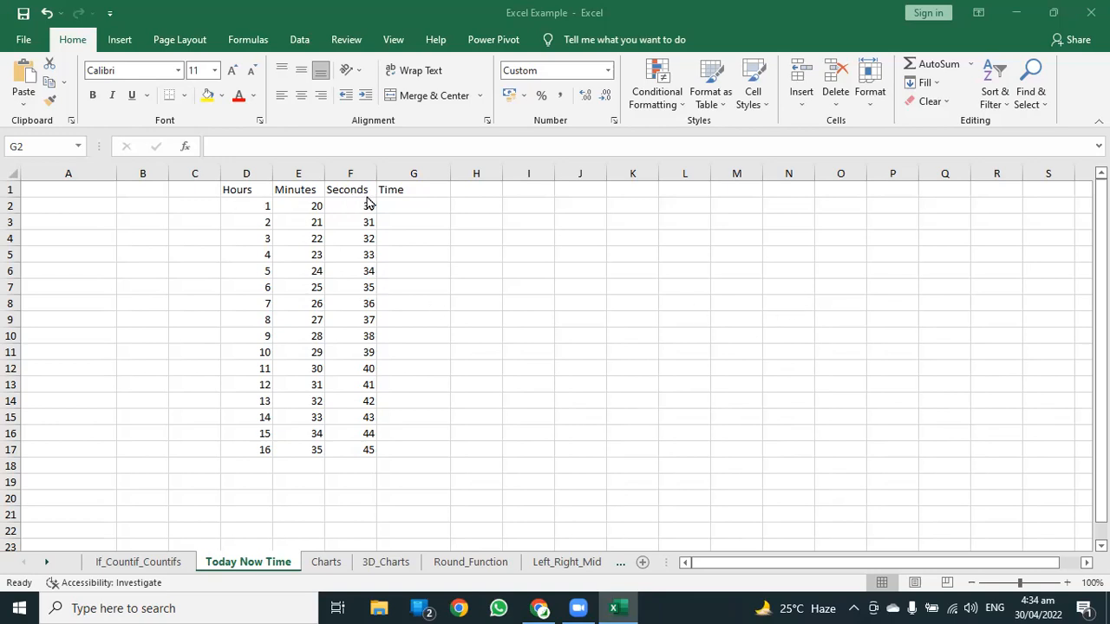
Enter the formula =TODAY() in cell A1.
{"action": "left_click", "coordinate": [414, 206]}
{"action": "left_click", "coordinate": [413, 205]}
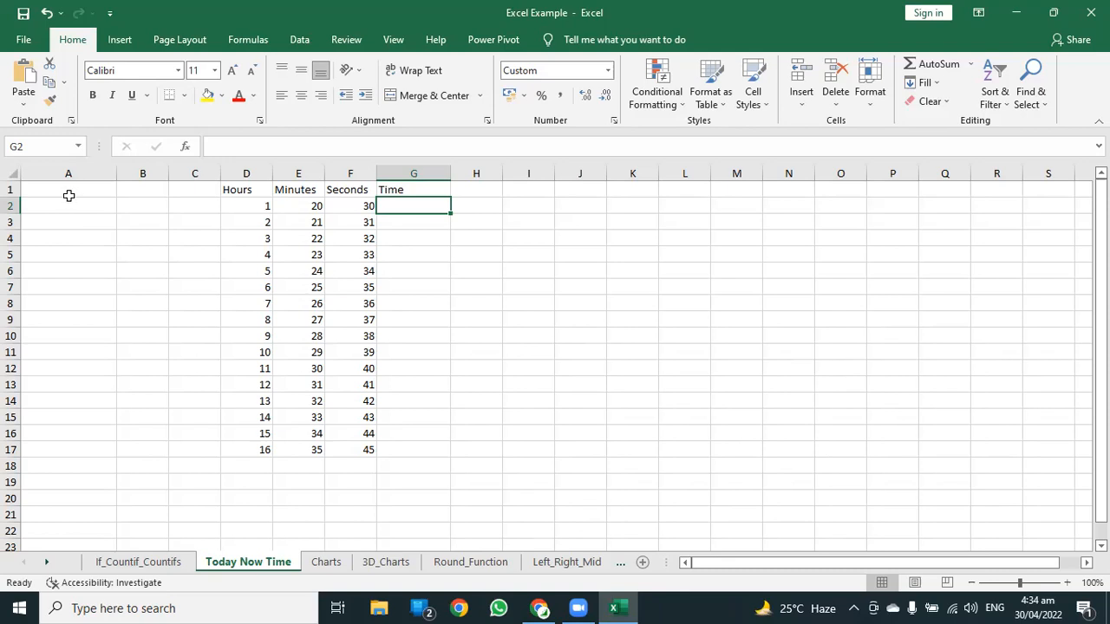
{"action": "left_click", "coordinate": [69, 190]}
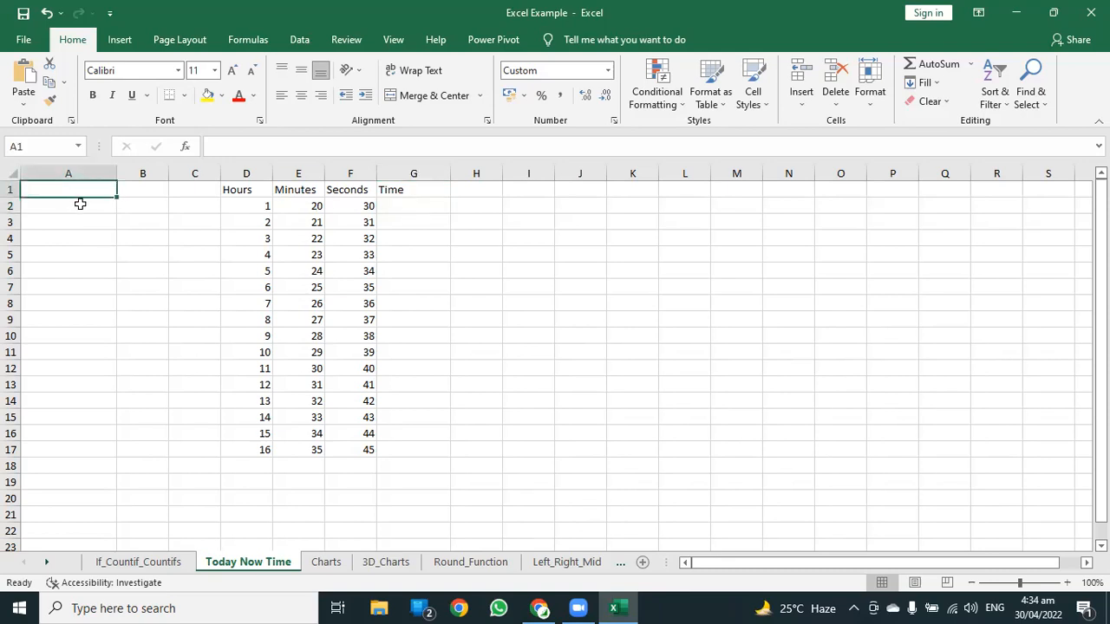
{"action": "type", "text": "="}
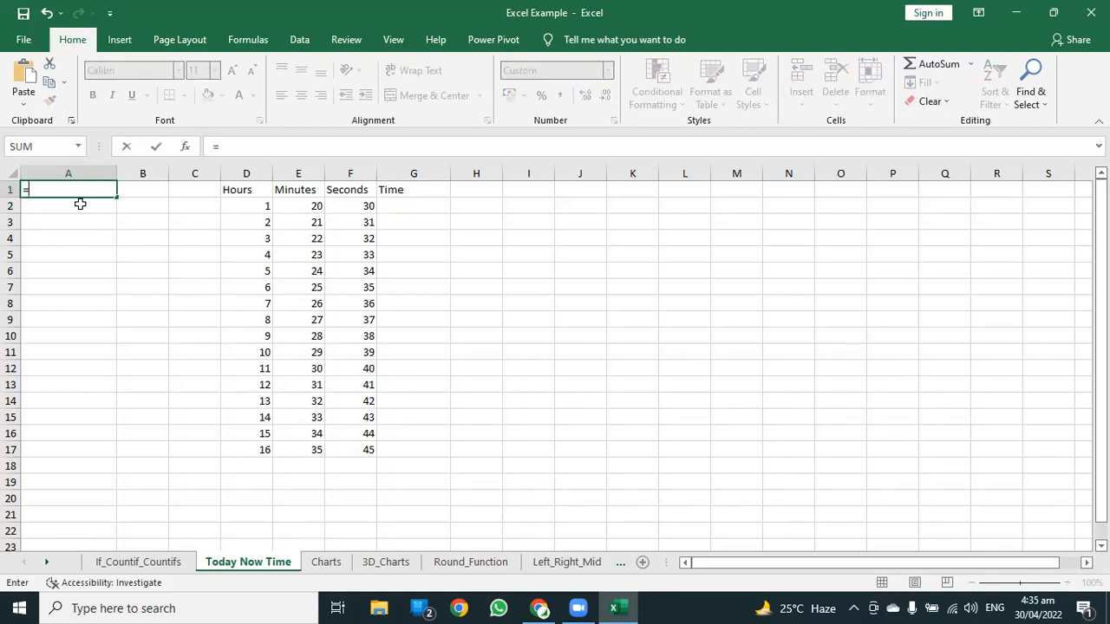
{"action": "type", "text": "today("}
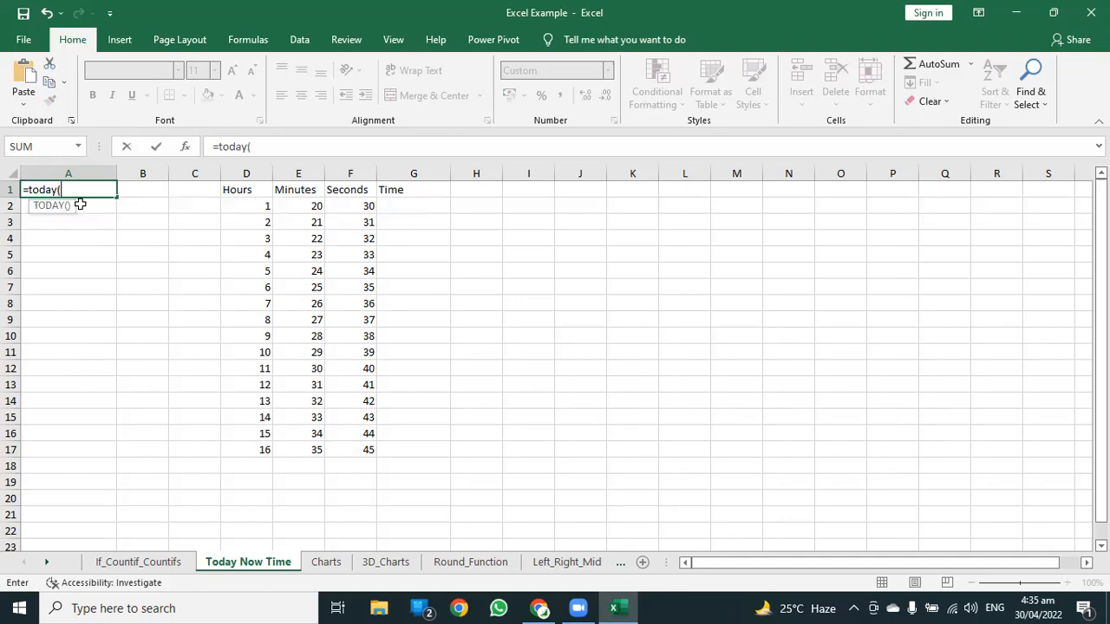
{"action": "type", "text": ")"}
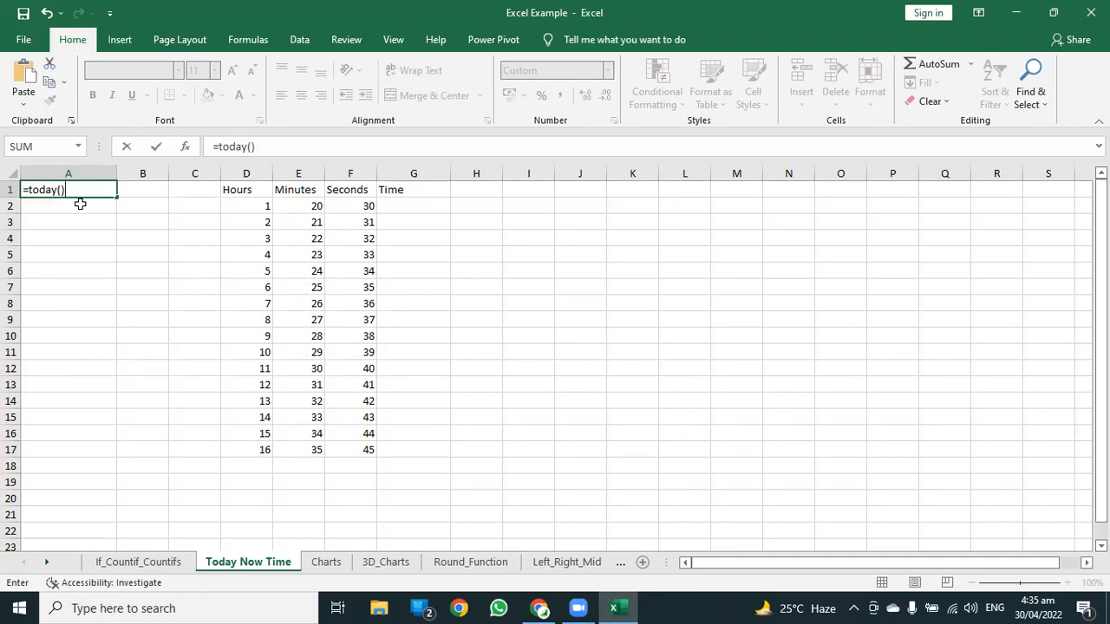
{"action": "key", "text": "Return"}
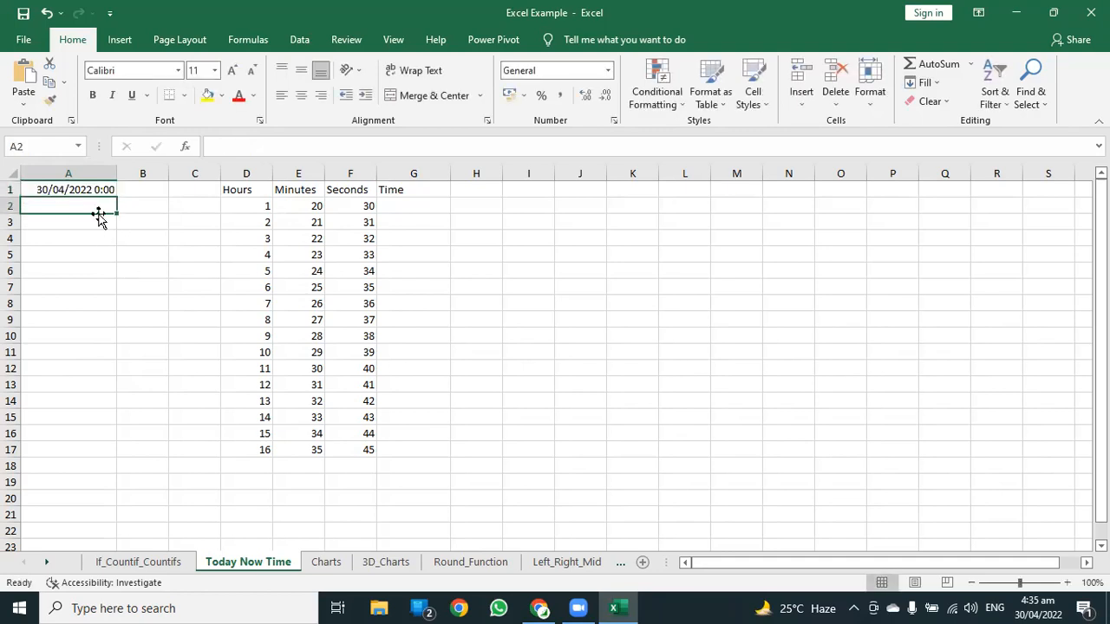
Format cell A1 with the long date type *Wednesday, 14 March 2012 and autofit column A's width.
{"action": "left_click", "coordinate": [81, 189]}
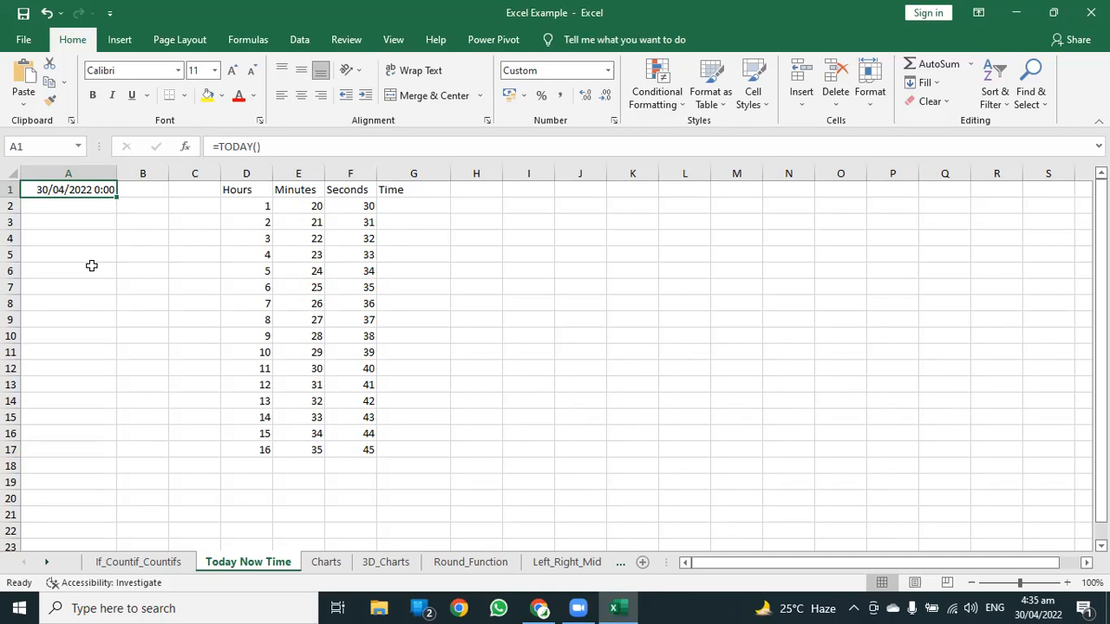
{"action": "left_click", "coordinate": [609, 73]}
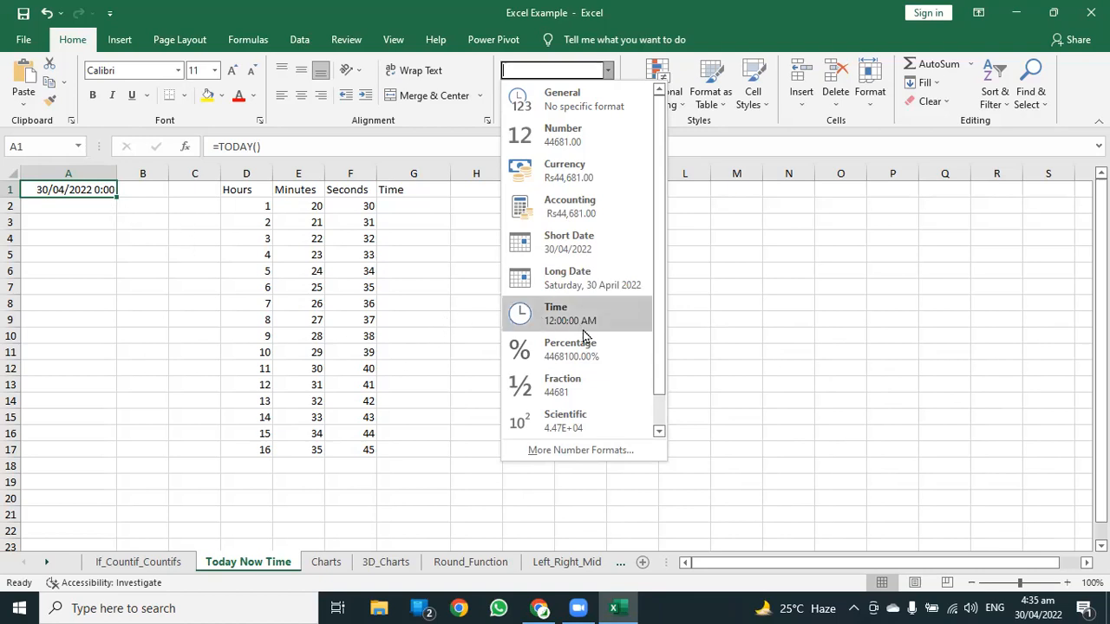
{"action": "scroll", "coordinate": [589, 364], "scroll_direction": "down", "scroll_amount": 1}
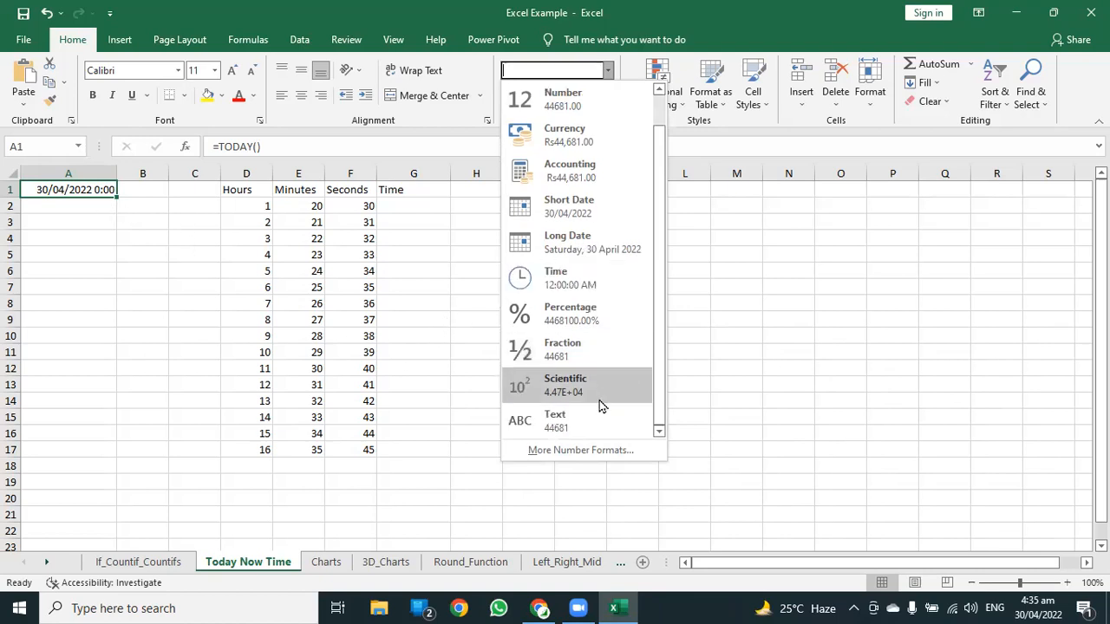
{"action": "left_click", "coordinate": [584, 451]}
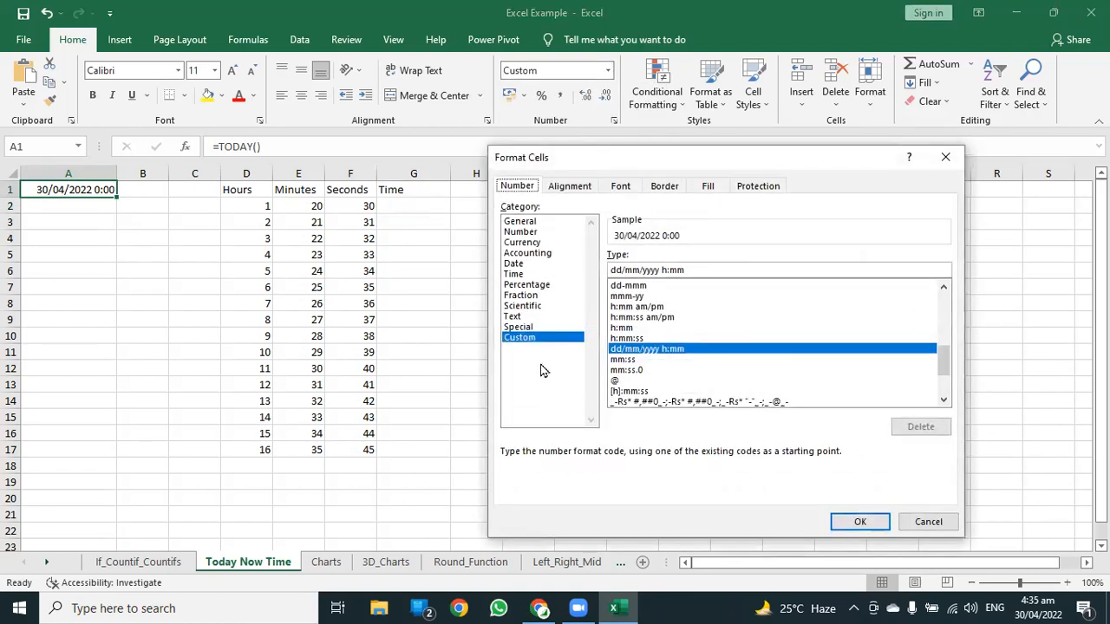
{"action": "left_click", "coordinate": [514, 265]}
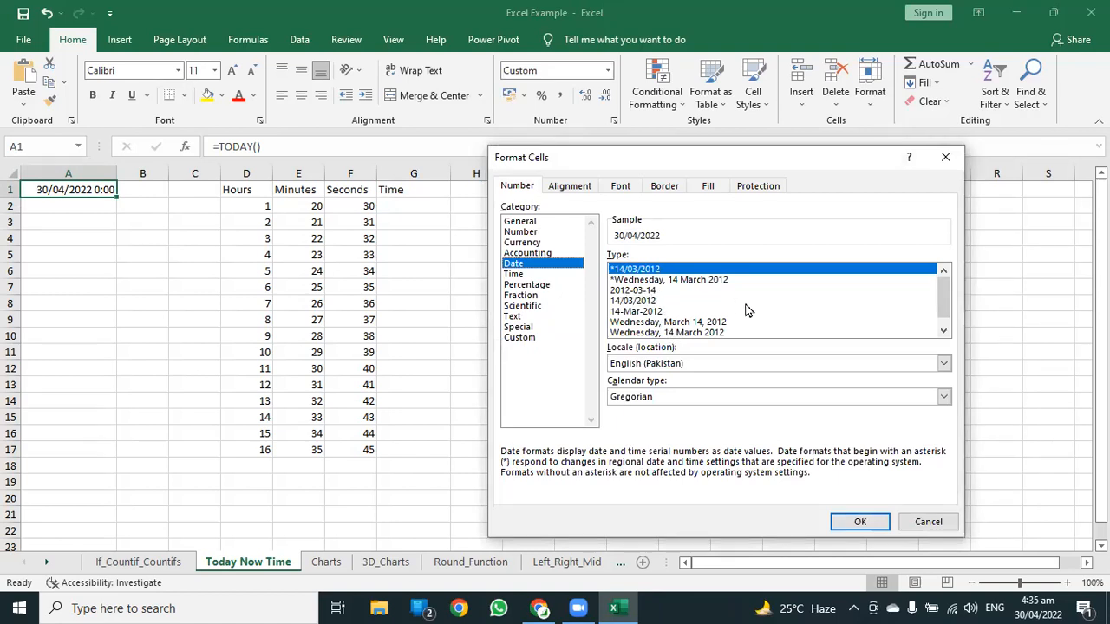
{"action": "double_click", "coordinate": [646, 280]}
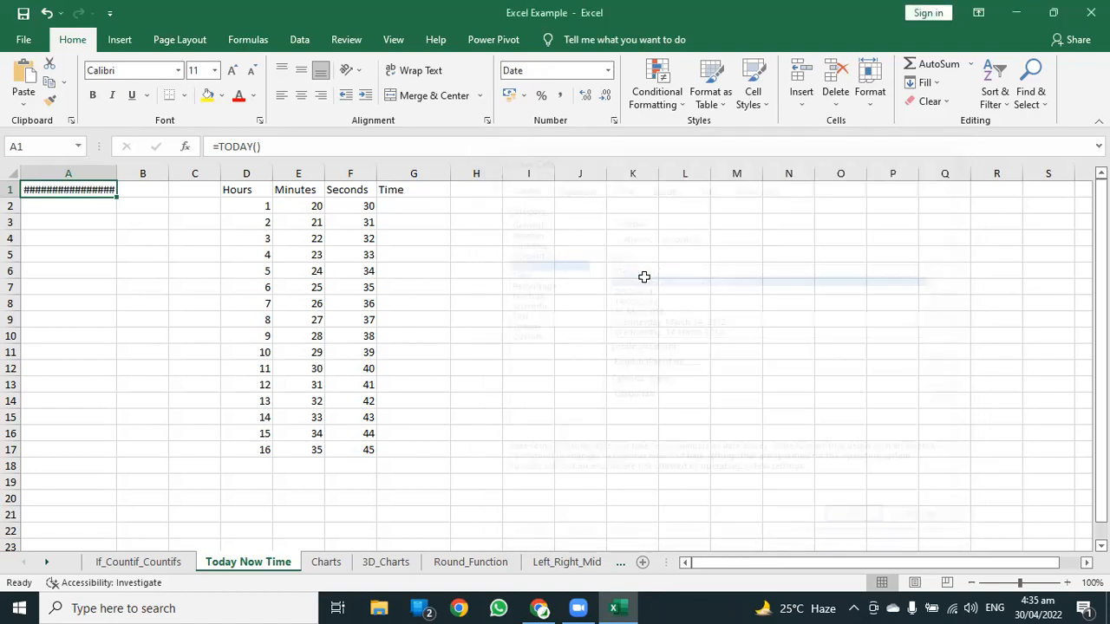
{"action": "double_click", "coordinate": [116, 173]}
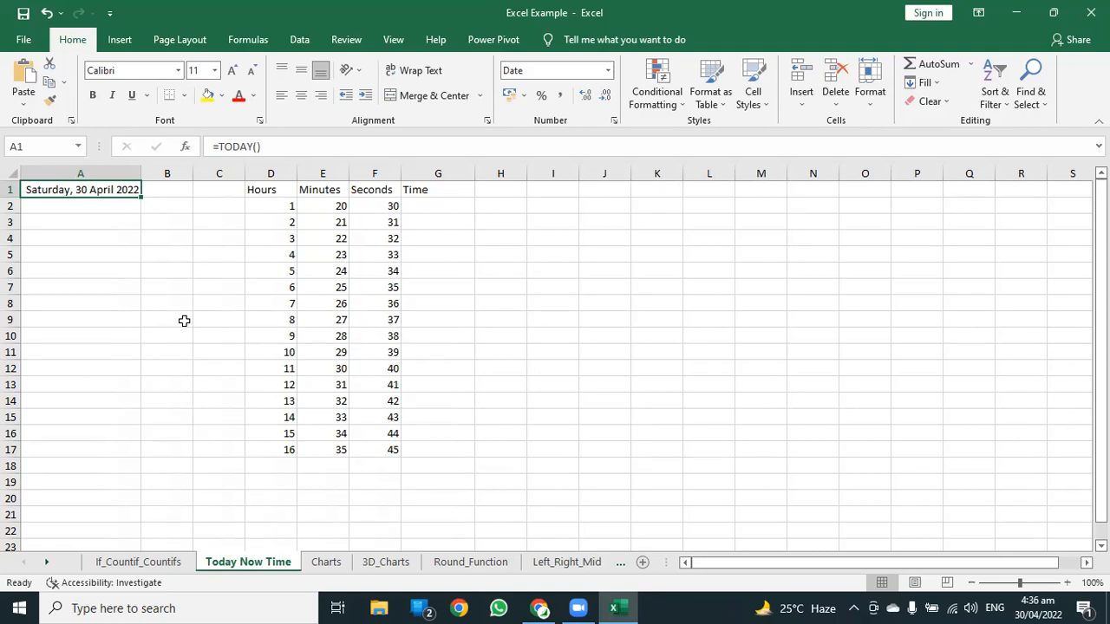
Enter the formula =NOW() in cell A2 and widen column A slightly.
{"action": "left_click", "coordinate": [90, 212]}
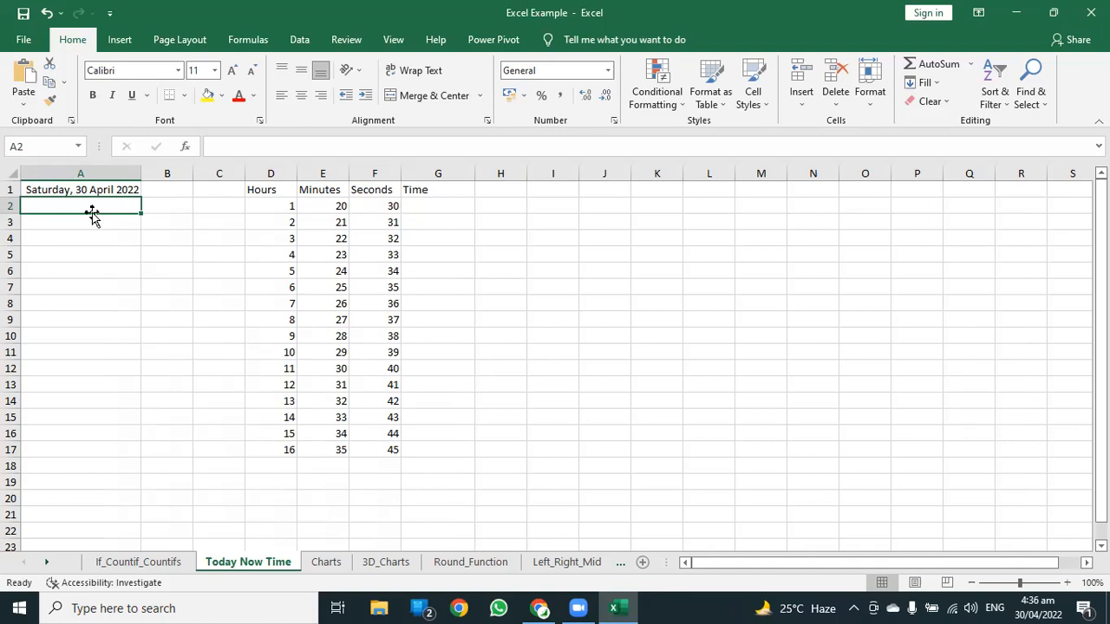
{"action": "type", "text": "="}
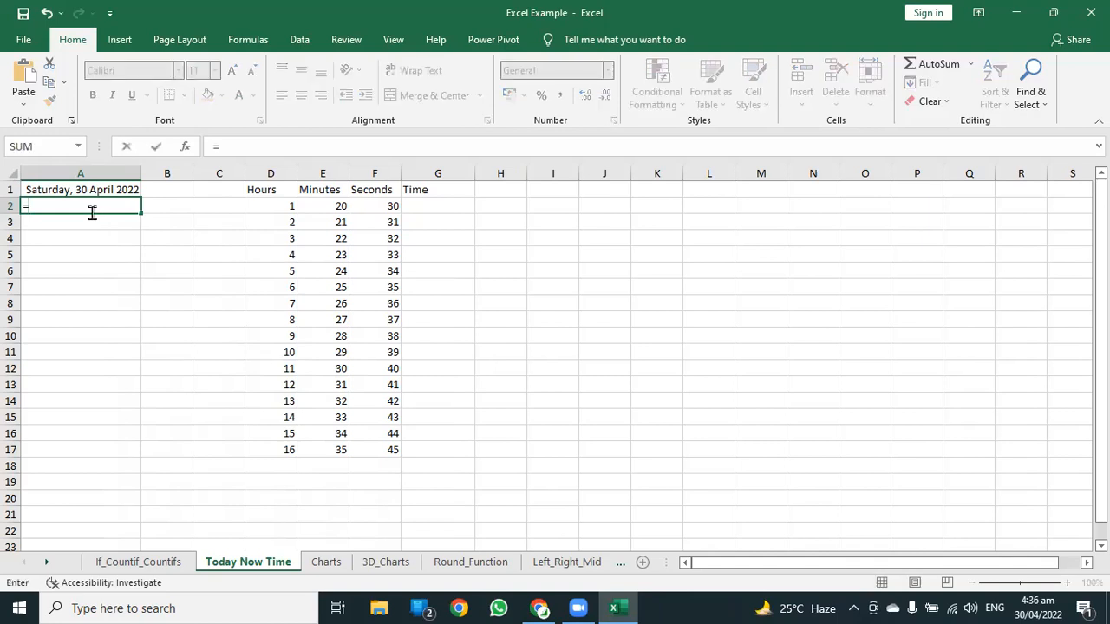
{"action": "type", "text": "now"}
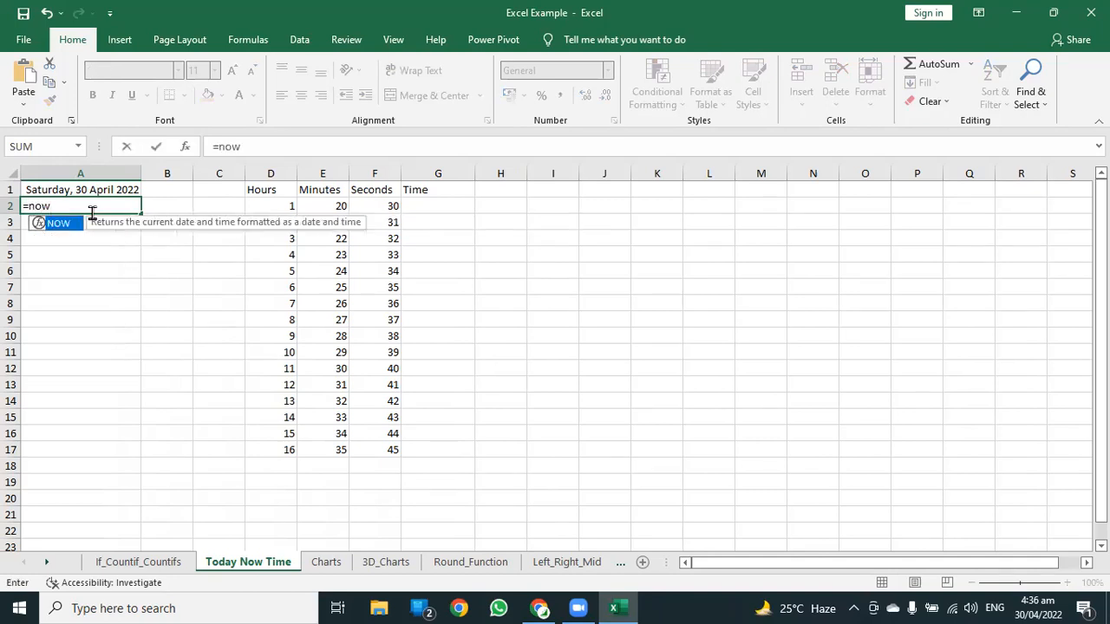
{"action": "type", "text": "()"}
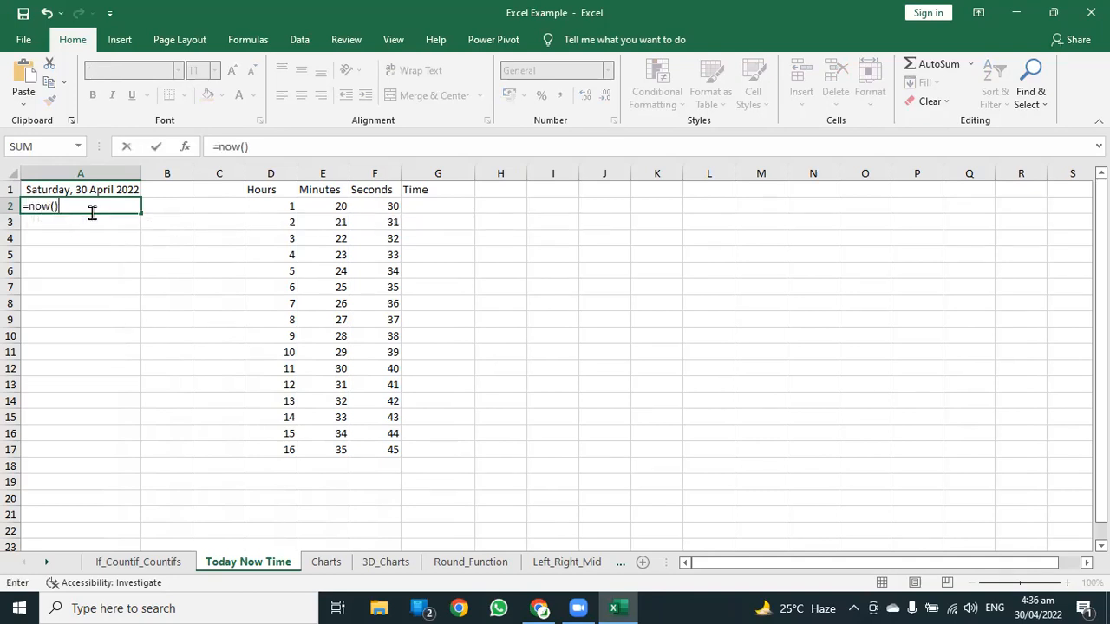
{"action": "key", "text": "Return"}
{"action": "left_click_drag", "start_coordinate": [141, 173], "coordinate": [157, 173]}
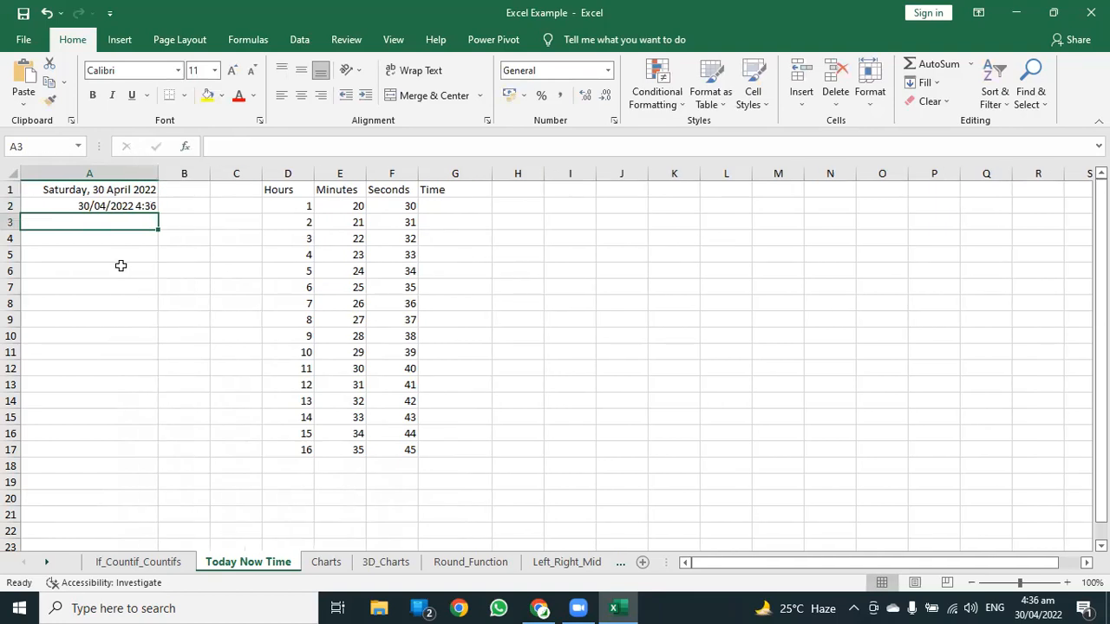
{"action": "left_click", "coordinate": [72, 206]}
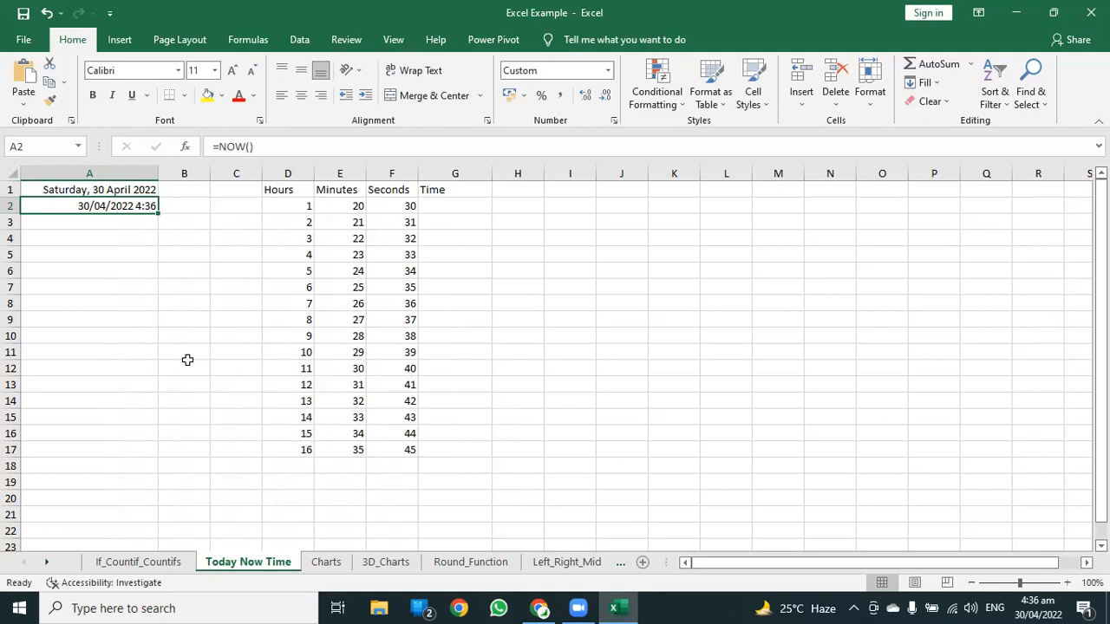
Replace the TODAY formula in cell A1 with its static value by copying and pasting values only.
{"action": "left_click", "coordinate": [85, 189]}
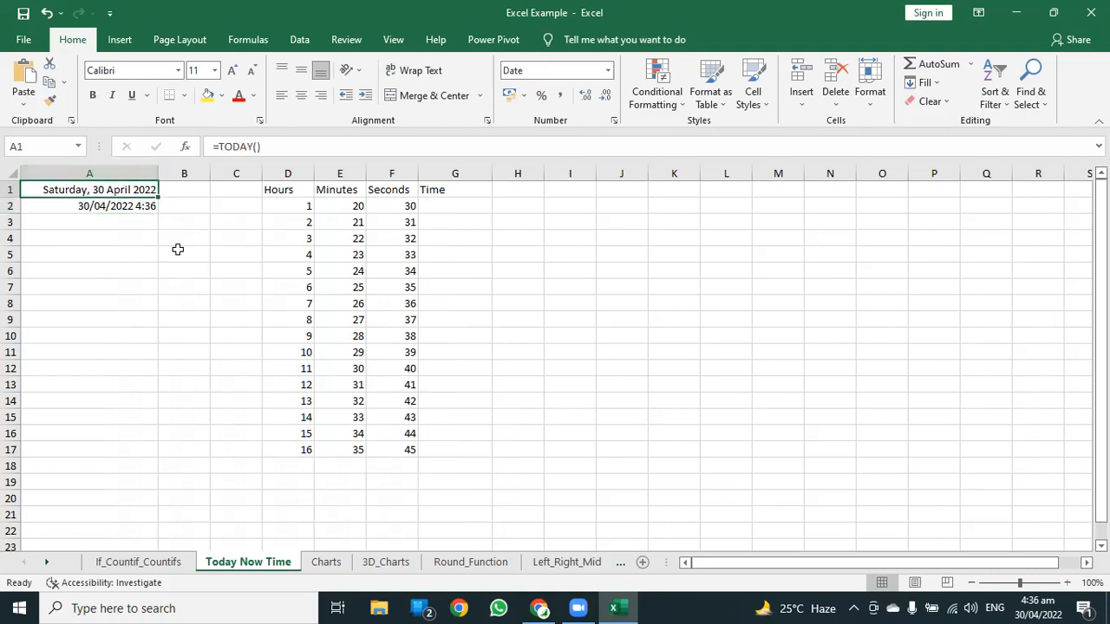
{"action": "key", "text": "ctrl+c"}
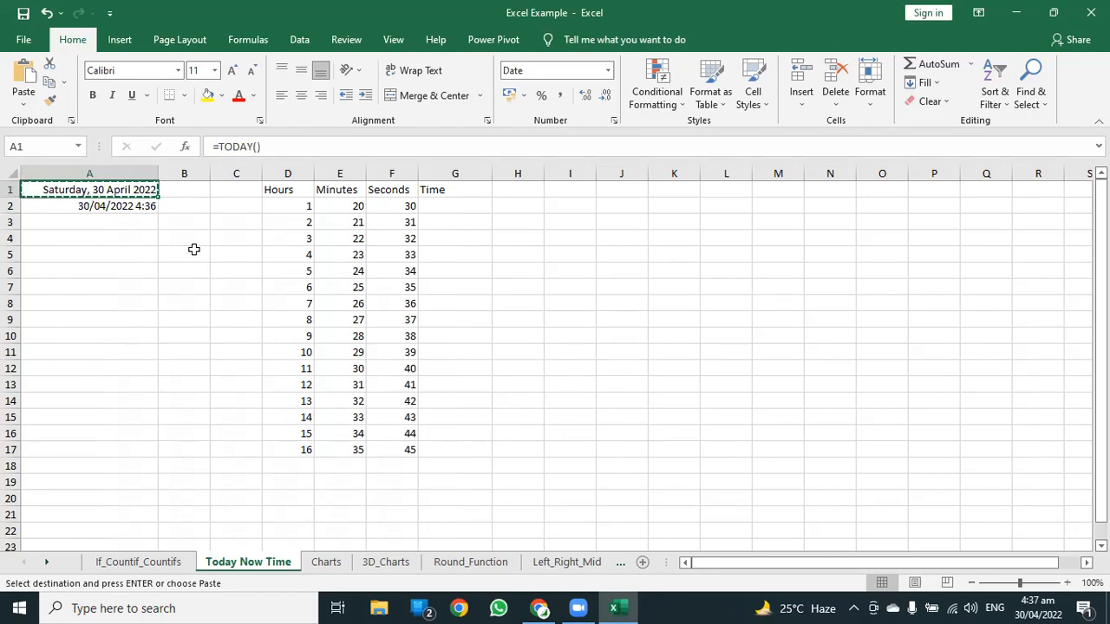
{"action": "right_click", "coordinate": [126, 188]}
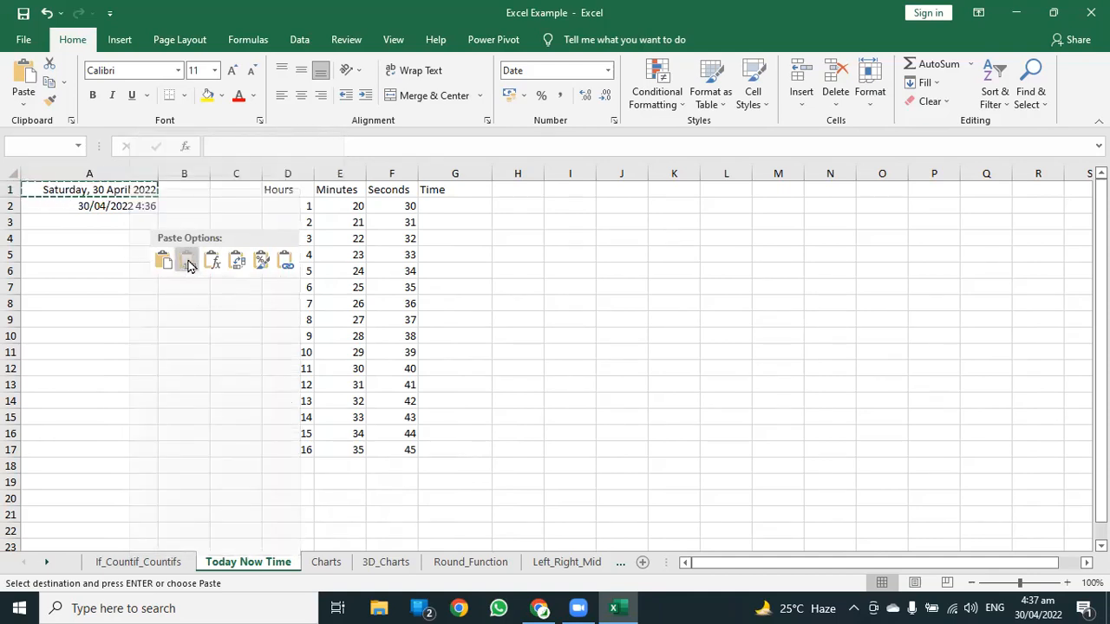
{"action": "left_click", "coordinate": [187, 262]}
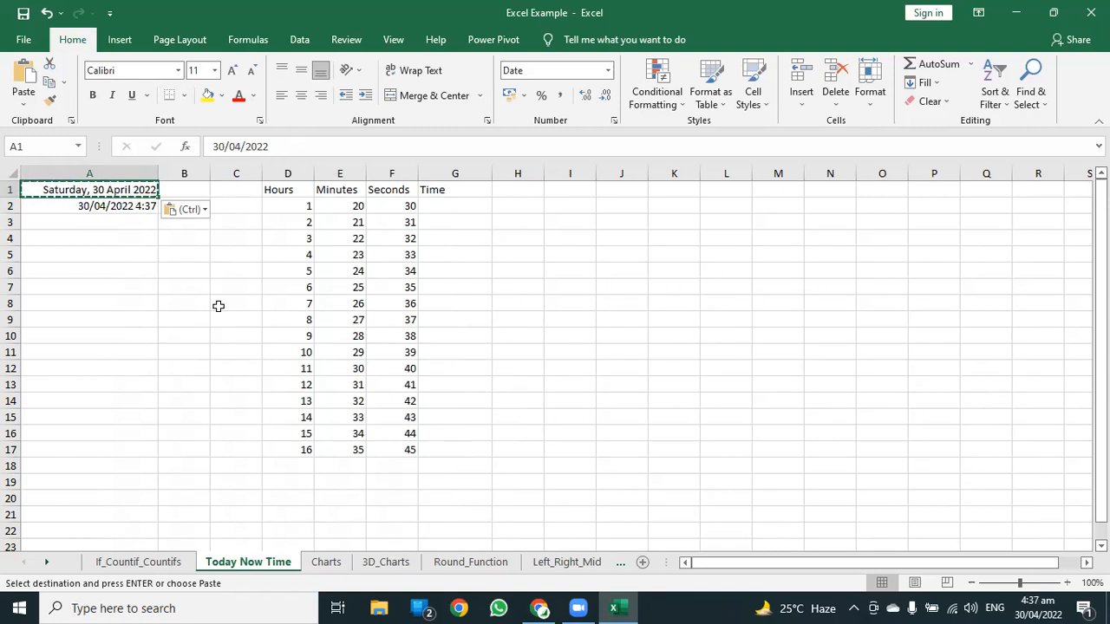
Convert the NOW formula in cell A2 to a fixed value by pasting its values over itself.
{"action": "left_click", "coordinate": [93, 206]}
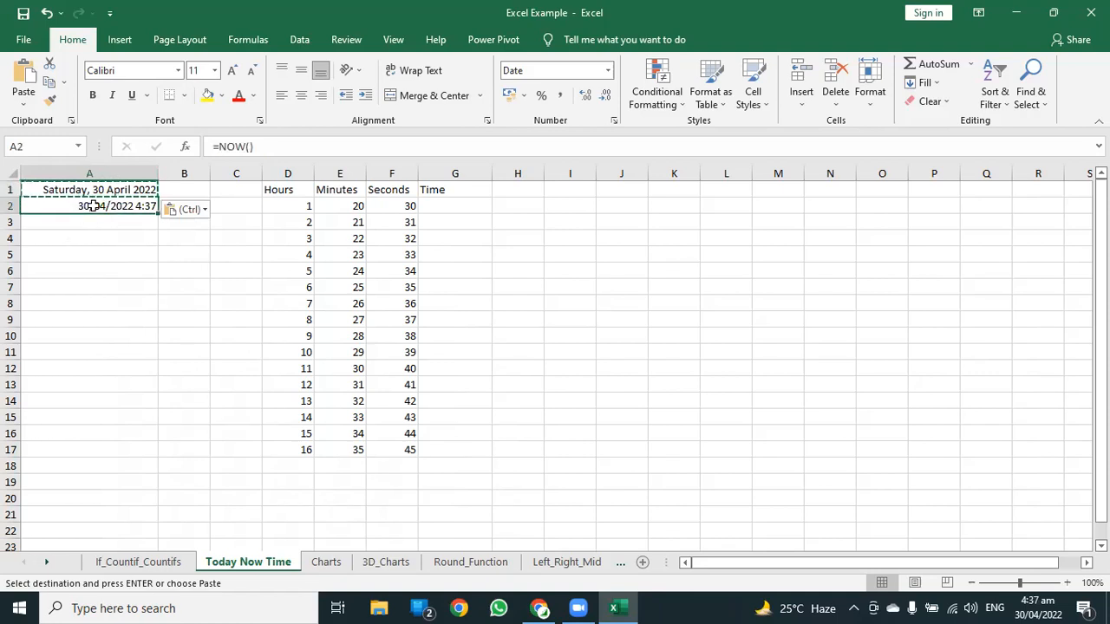
{"action": "right_click", "coordinate": [101, 206]}
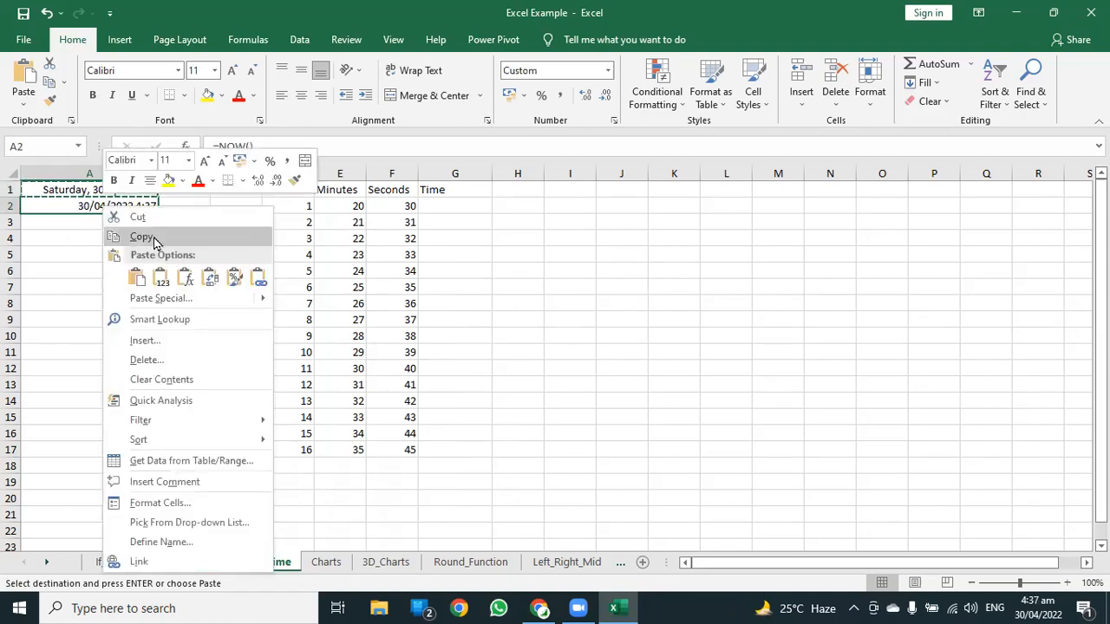
{"action": "left_click", "coordinate": [152, 237]}
{"action": "right_click", "coordinate": [124, 207]}
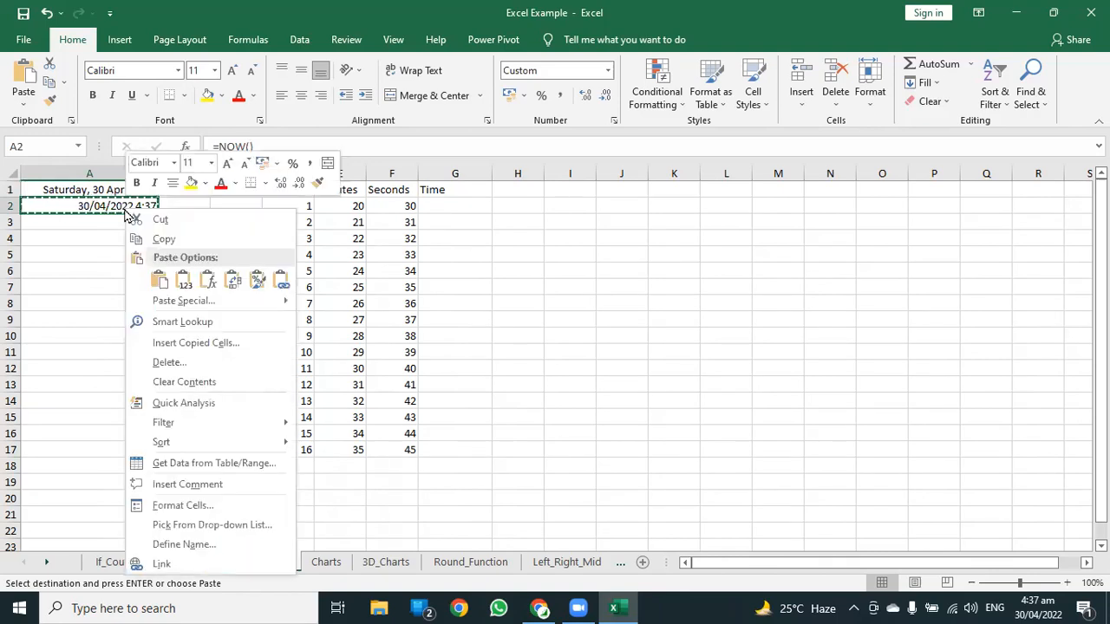
{"action": "left_click", "coordinate": [183, 281]}
{"action": "left_click", "coordinate": [134, 253]}
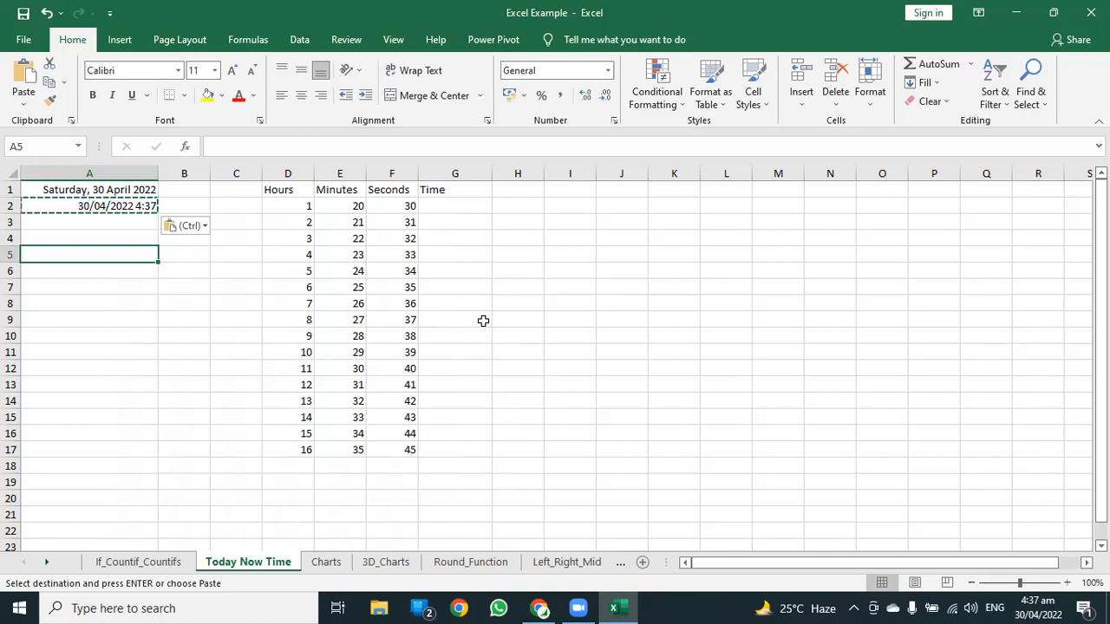
Enter the formula =TODAY() in cell H4.
{"action": "left_click", "coordinate": [530, 236]}
{"action": "type", "text": "="}
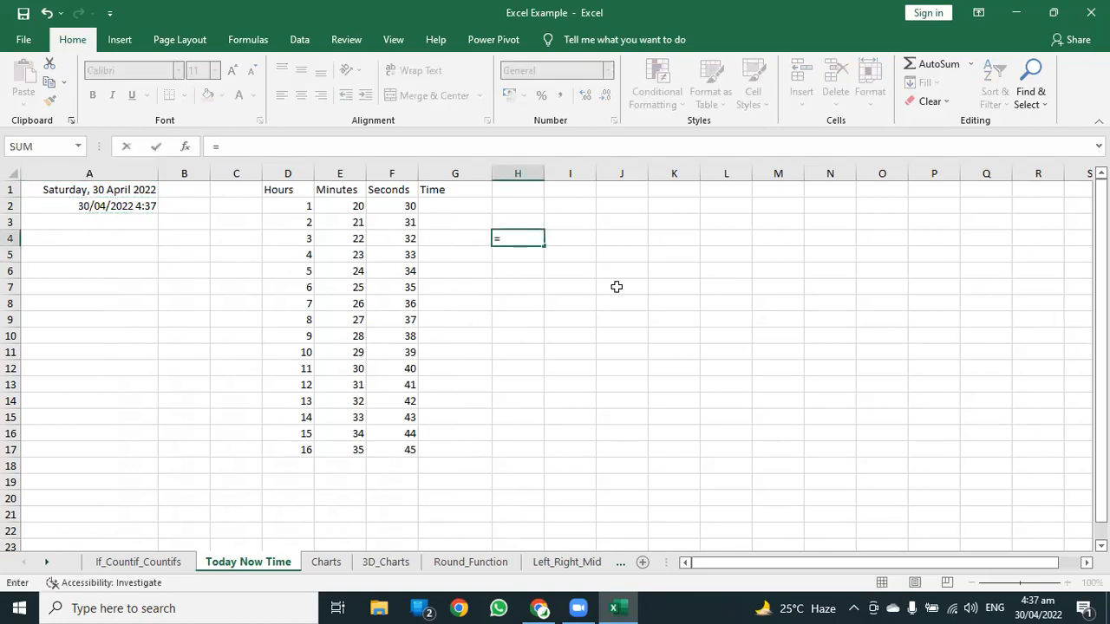
{"action": "type", "text": "today"}
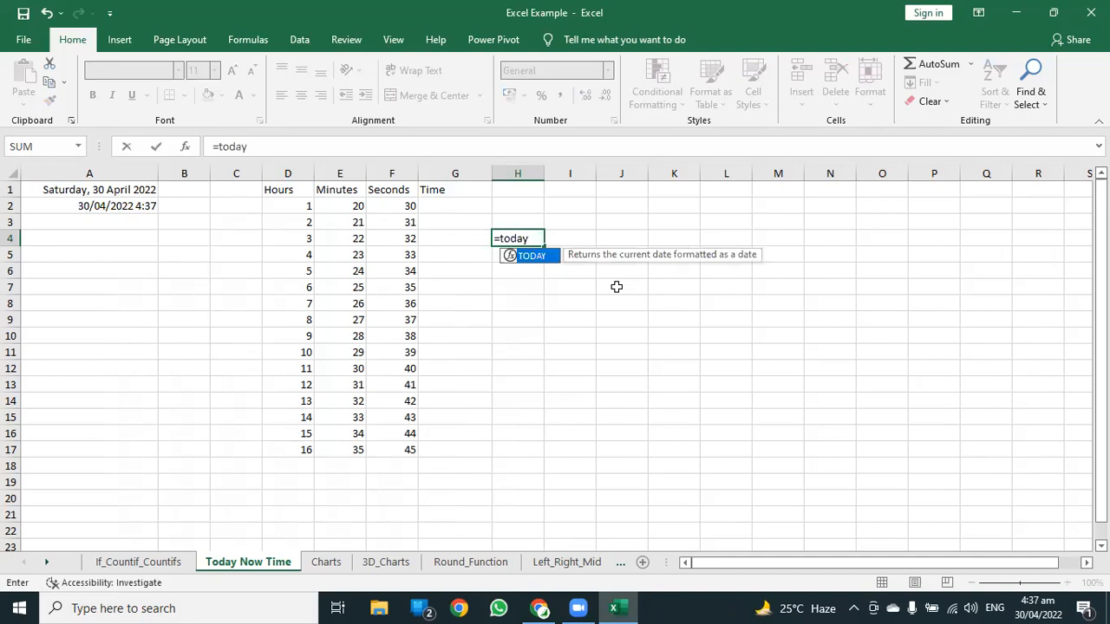
{"action": "type", "text": "()"}
{"action": "key", "text": "Return"}
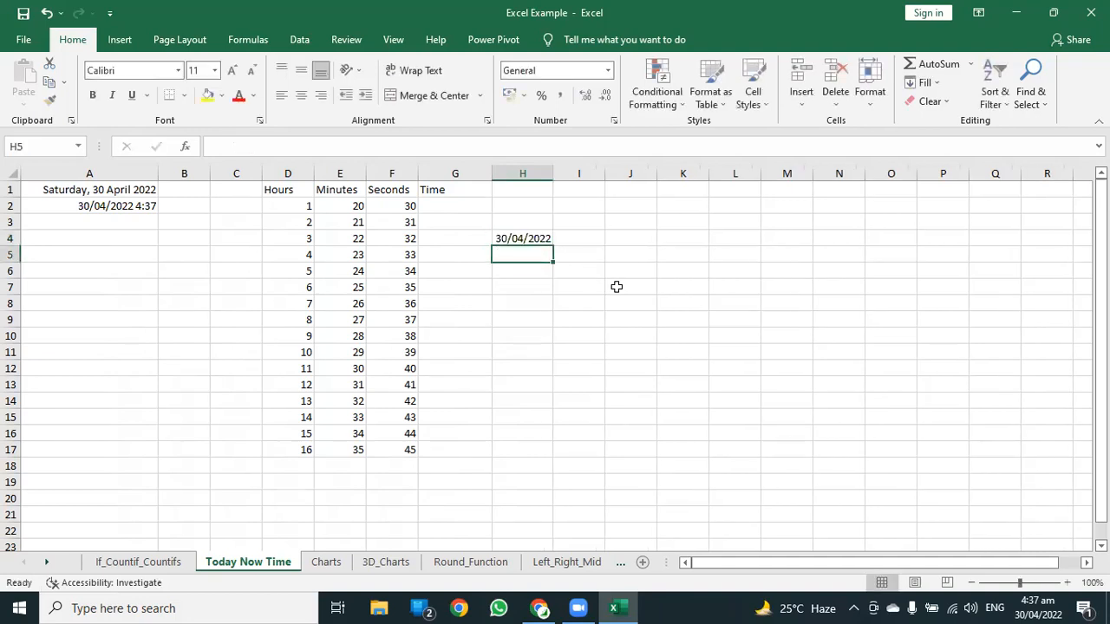
Copy cell H4 and paste it over itself as values only, replacing the formula with a static date.
{"action": "left_click", "coordinate": [515, 239]}
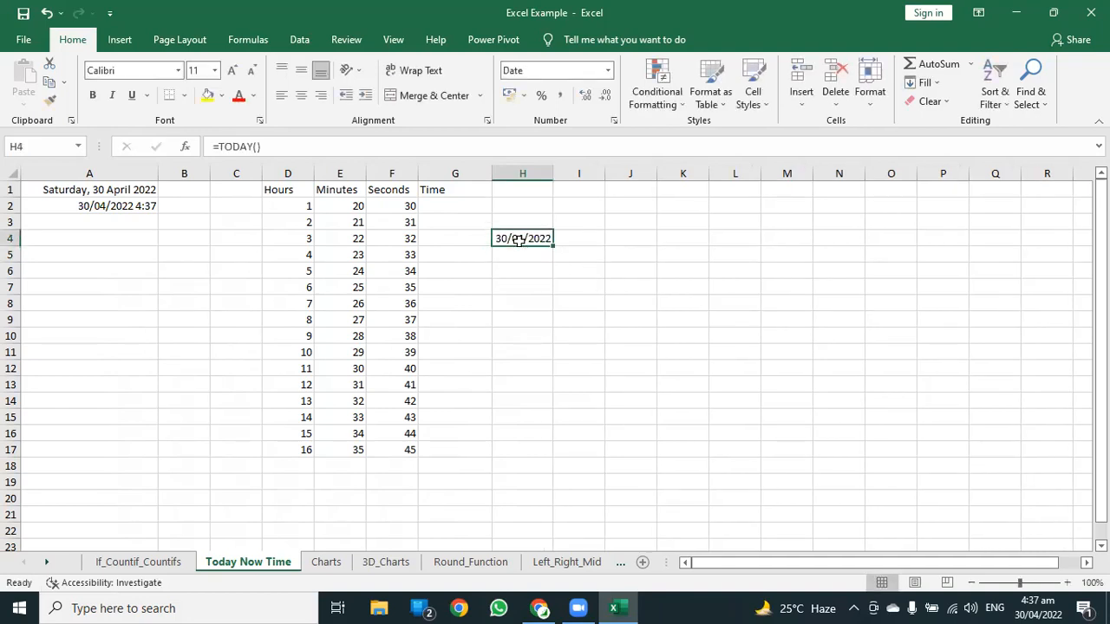
{"action": "key", "text": "ctrl+c"}
{"action": "right_click", "coordinate": [522, 240]}
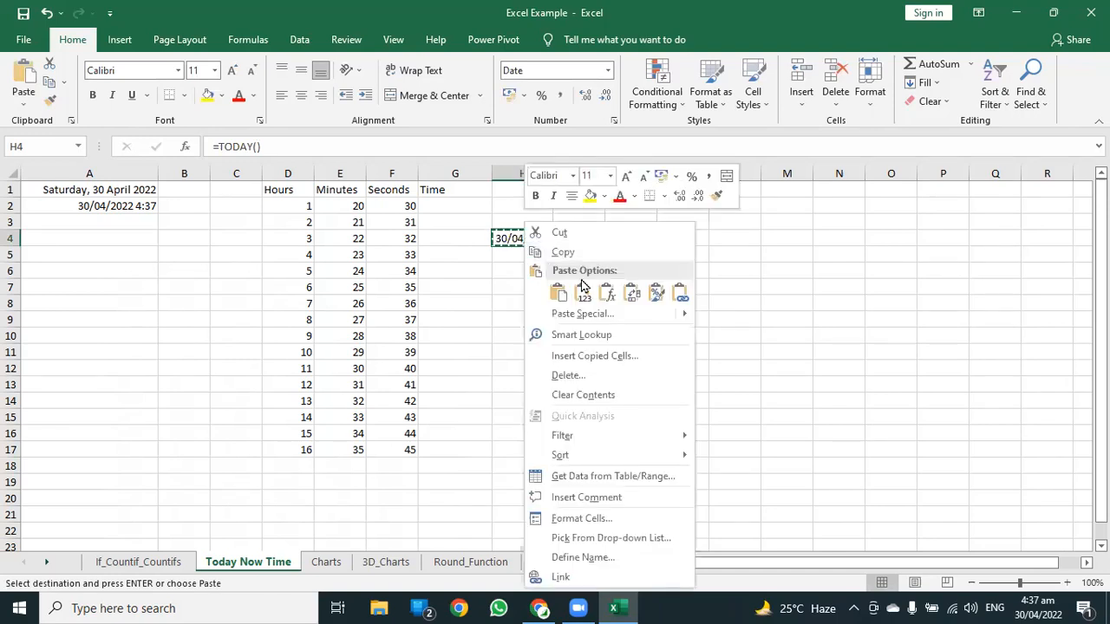
{"action": "left_click", "coordinate": [582, 291]}
{"action": "left_click", "coordinate": [602, 264]}
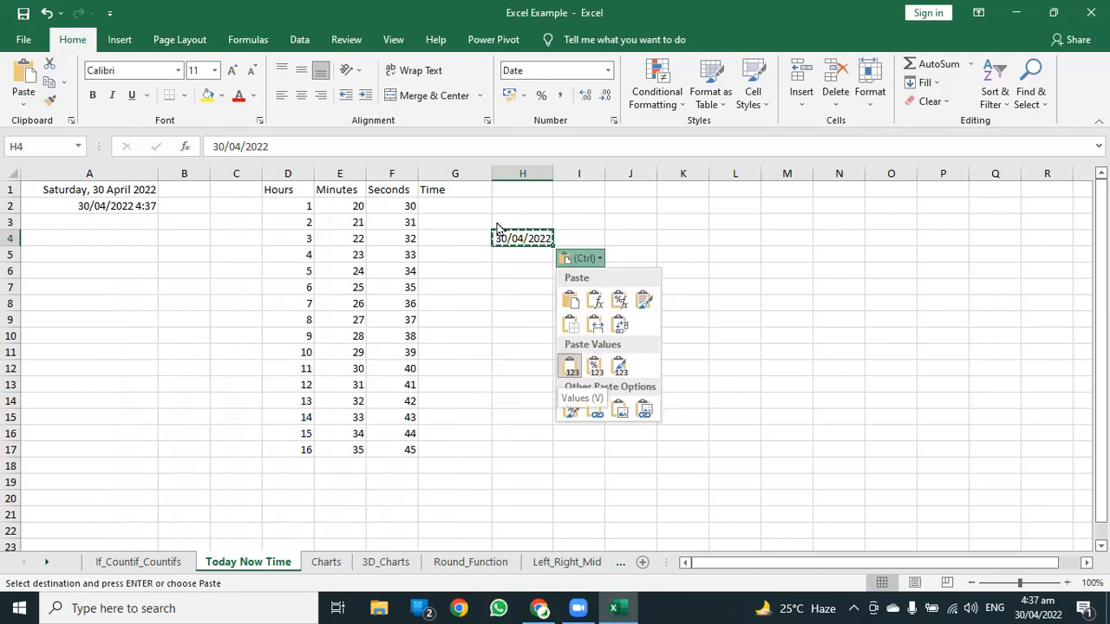
{"action": "left_click", "coordinate": [519, 270]}
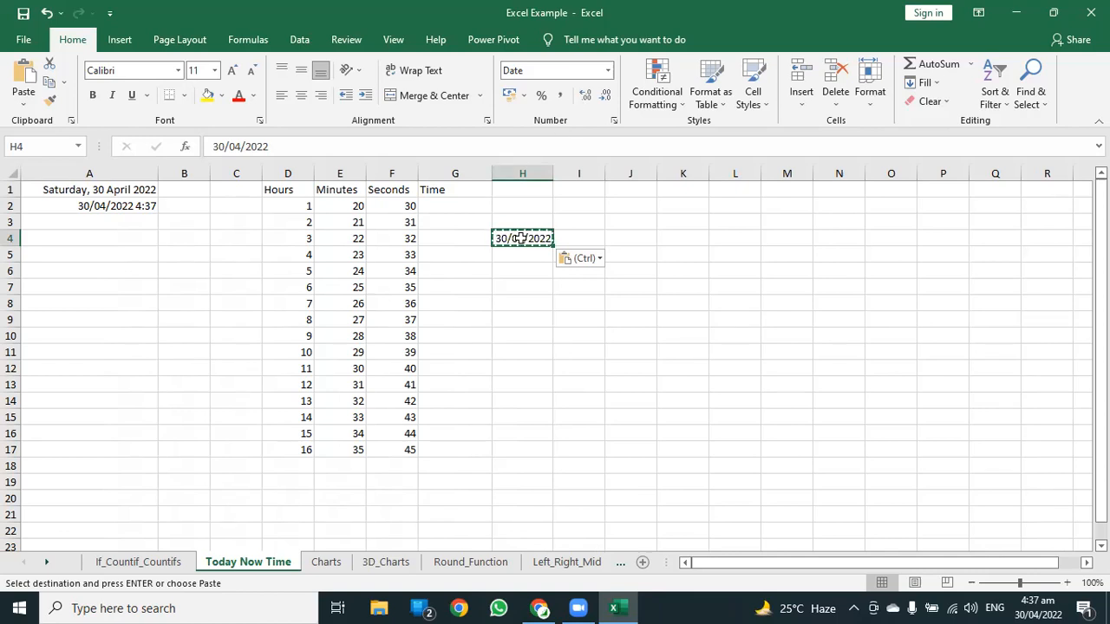
Review the date format types available for cell H4 in the Format Cells dialog.
{"action": "left_click", "coordinate": [607, 70]}
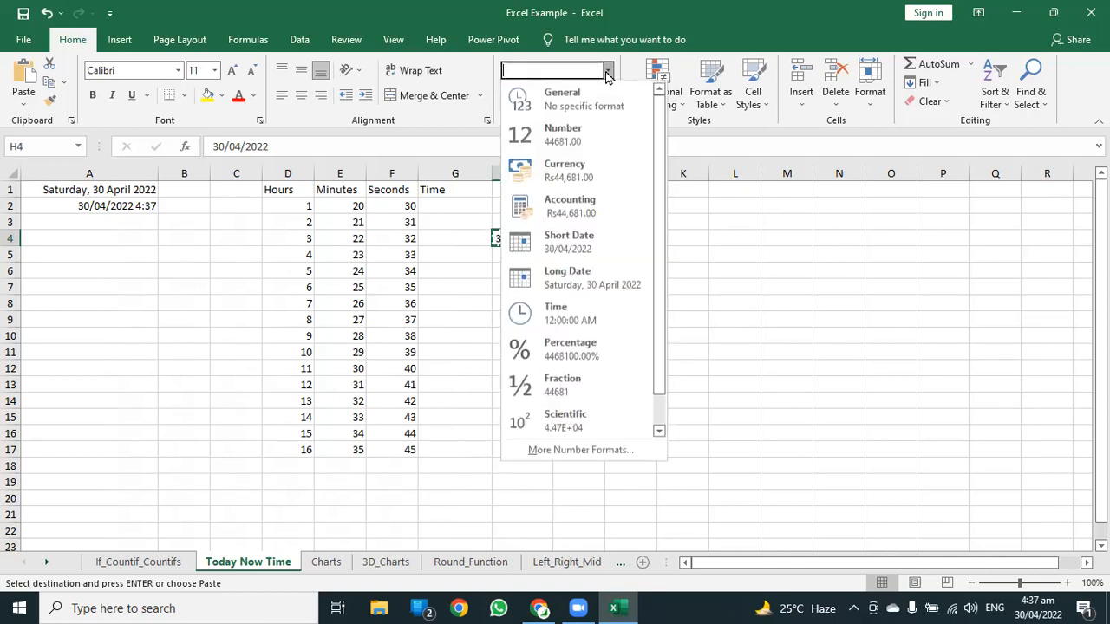
{"action": "left_click", "coordinate": [579, 450]}
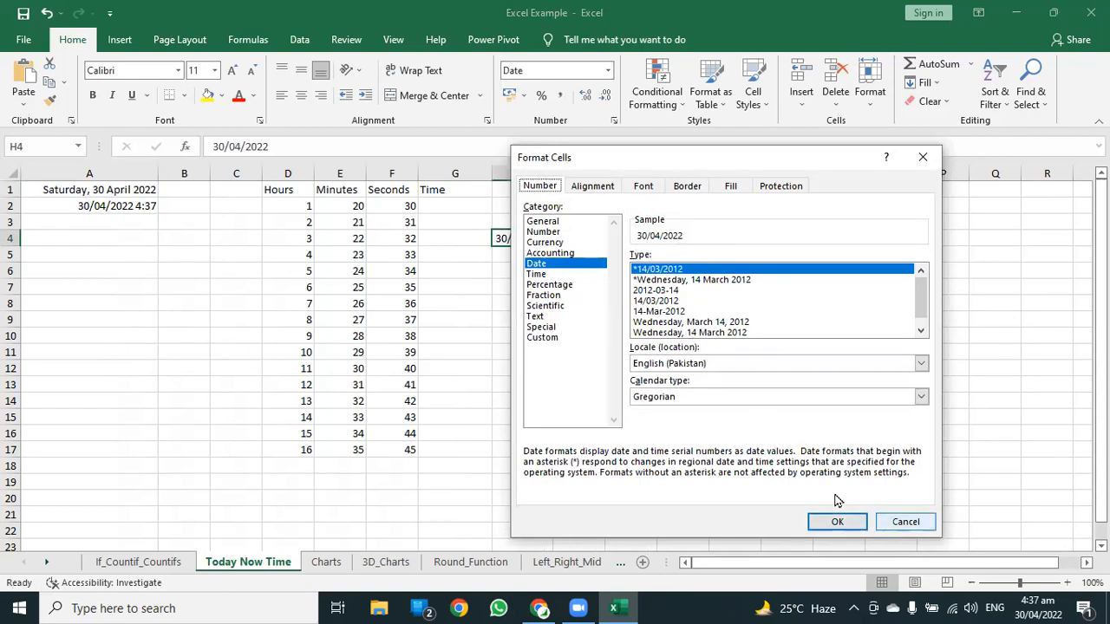
{"action": "key", "text": "Return"}
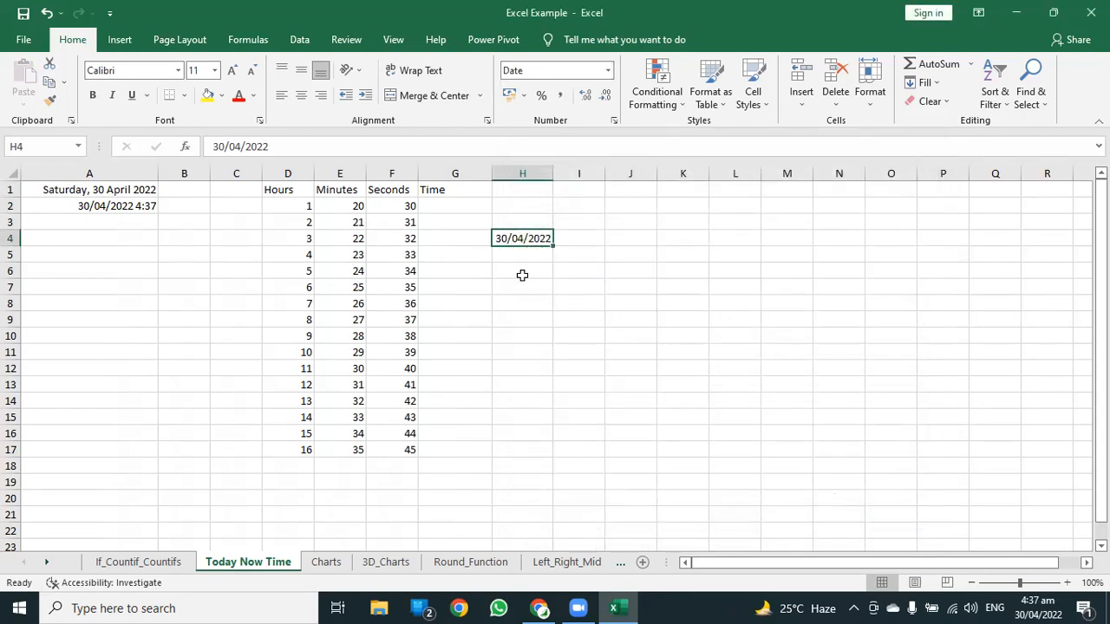
{"action": "left_click", "coordinate": [522, 277]}
{"action": "type", "text": "fsdff"}
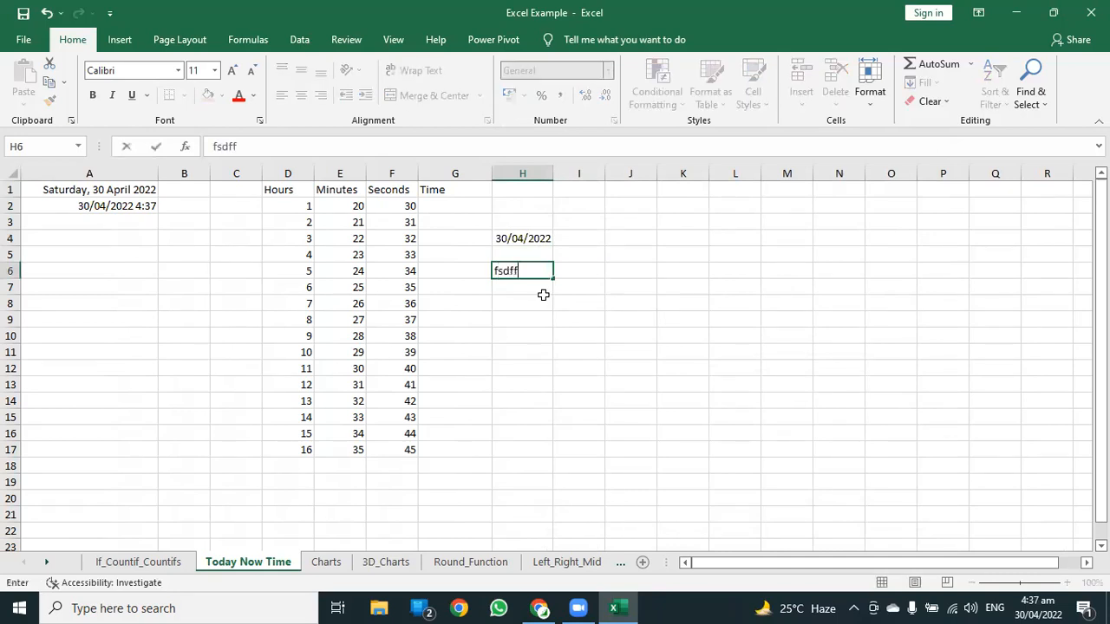
{"action": "key", "text": "BackSpace"}
{"action": "key", "text": "BackSpace"}
{"action": "key", "text": "BackSpace"}
{"action": "key", "text": "BackSpace"}
{"action": "key", "text": "BackSpace"}
{"action": "left_click", "coordinate": [540, 297]}
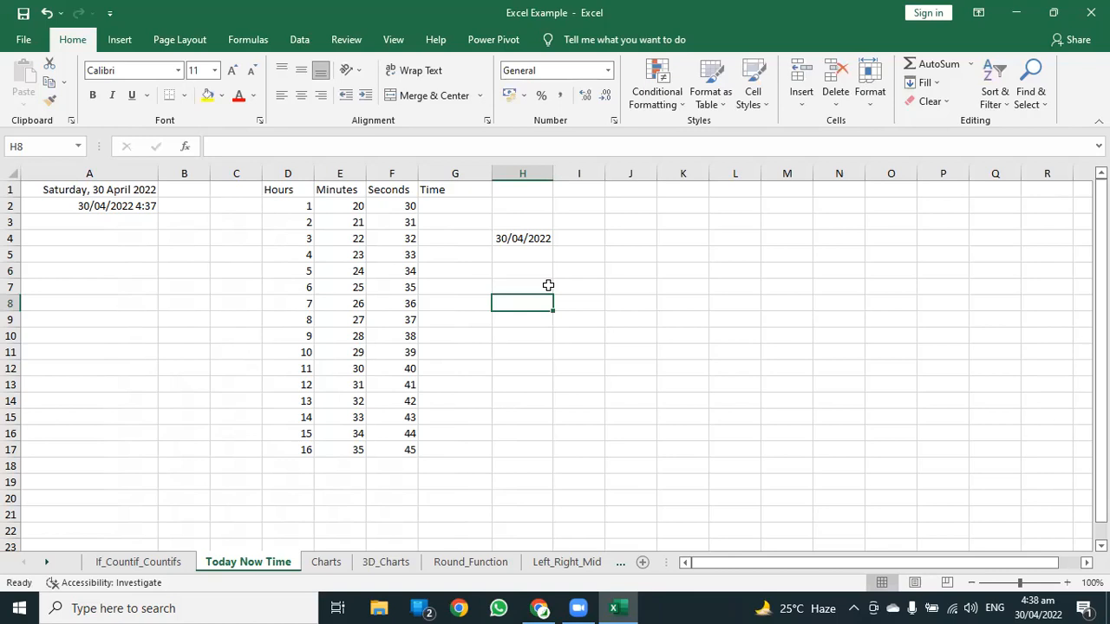
Clear the static date from cell H4.
{"action": "left_click", "coordinate": [504, 240]}
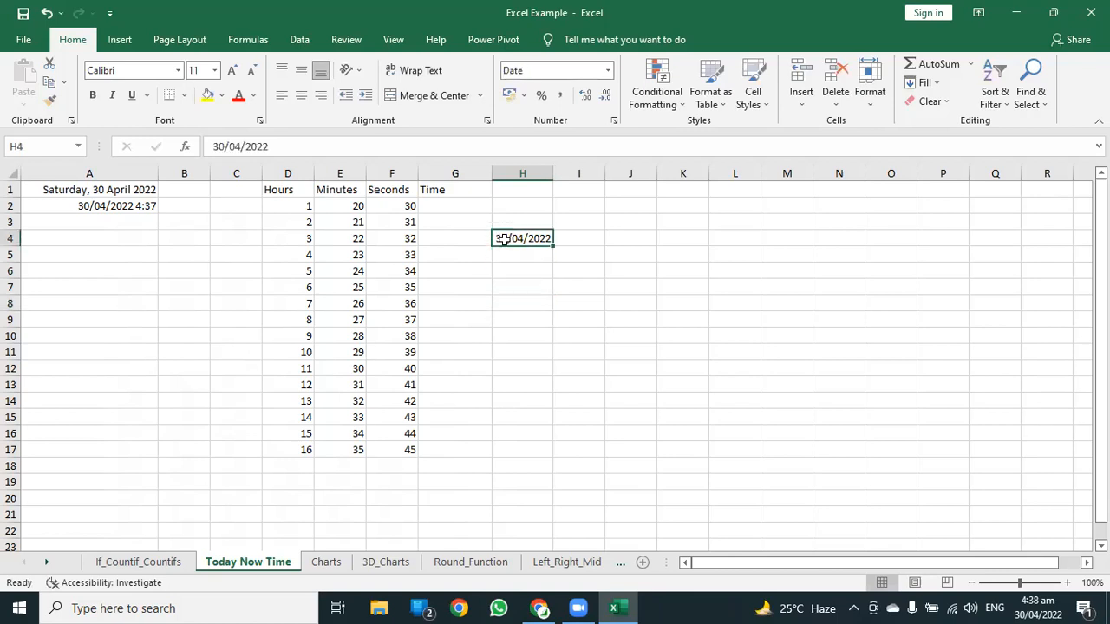
{"action": "key", "text": "Delete"}
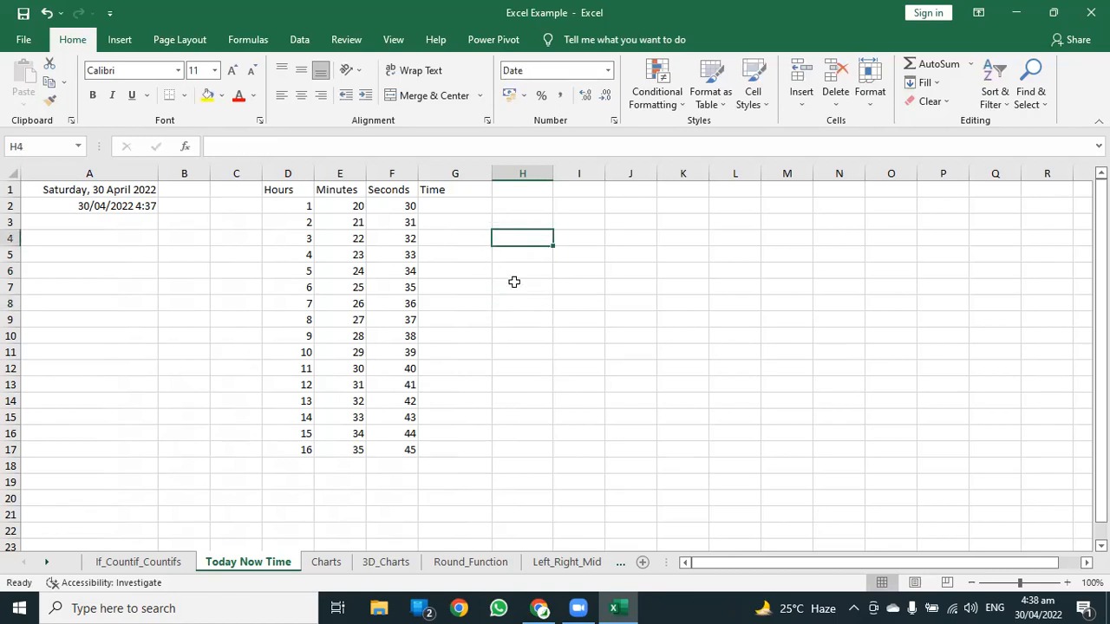
Enter the formula =TIME(D2,E2,F2) in cell G2 to combine the hours, minutes and seconds.
{"action": "left_click", "coordinate": [455, 209]}
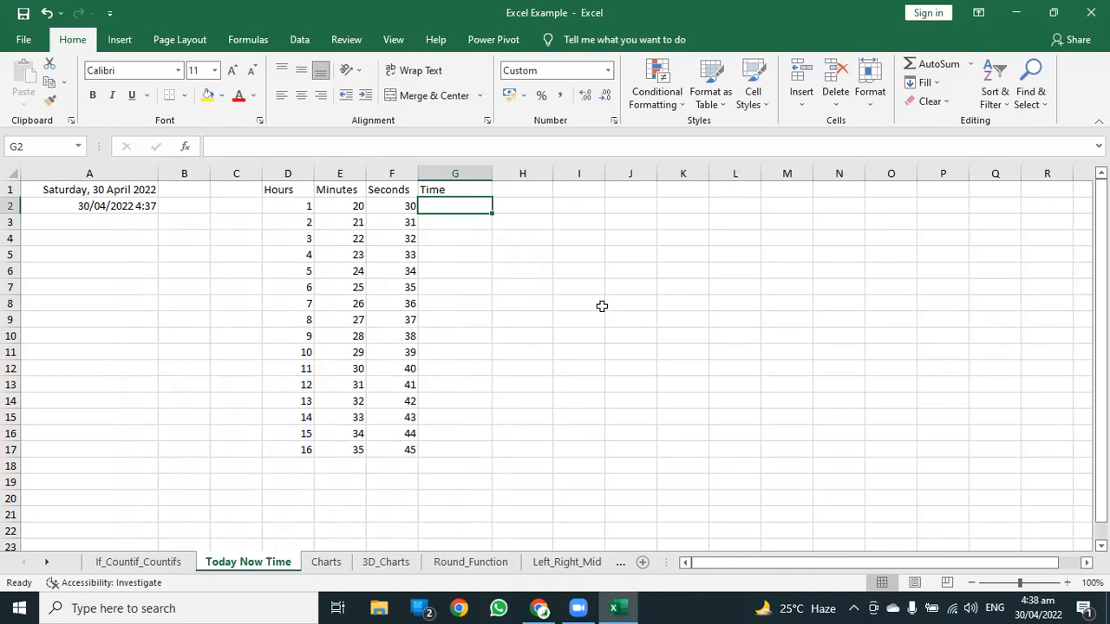
{"action": "type", "text": "=time"}
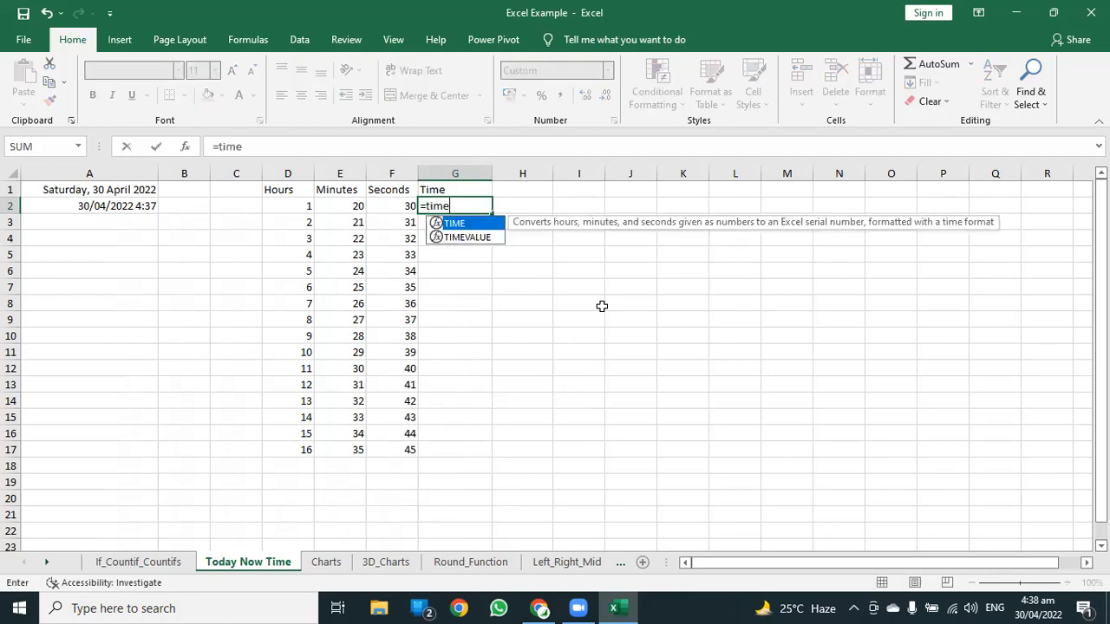
{"action": "type", "text": "("}
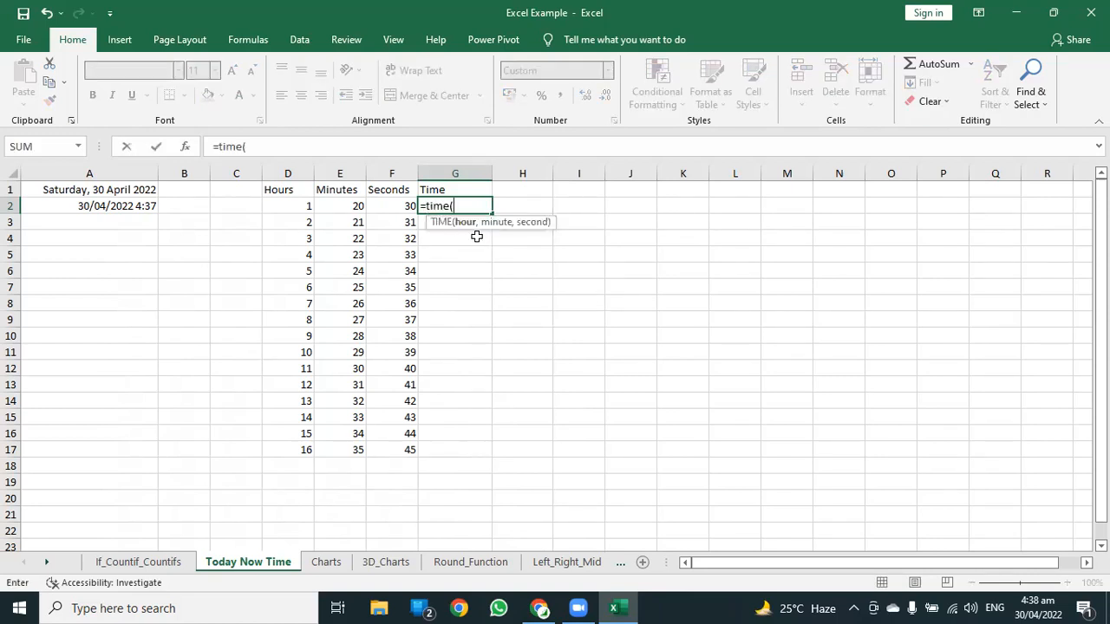
{"action": "left_click", "coordinate": [295, 208]}
{"action": "type", "text": ","}
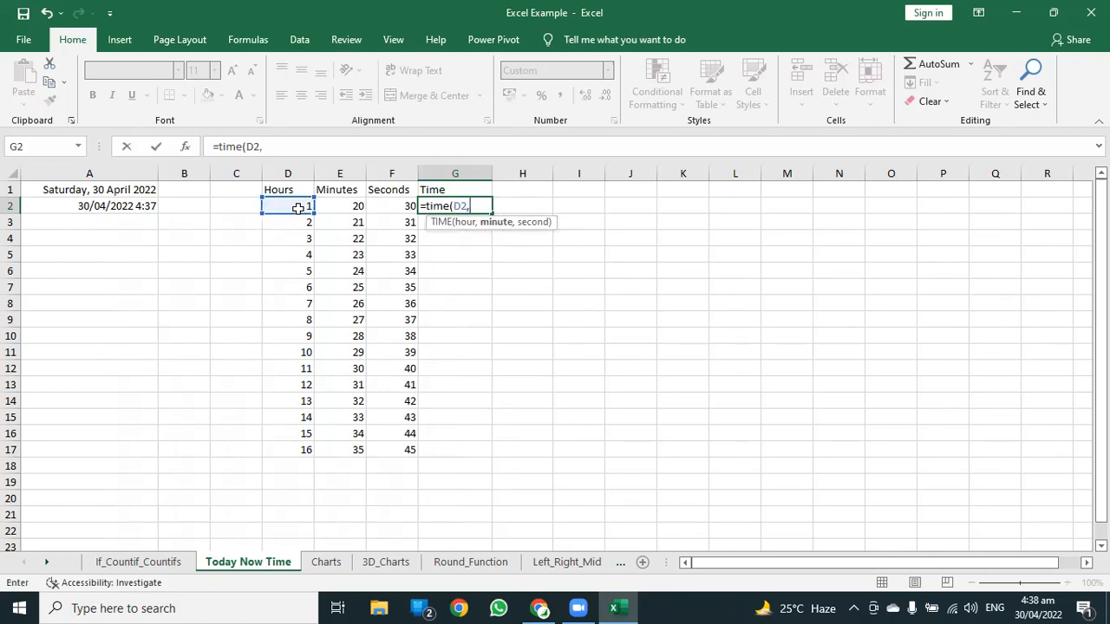
{"action": "left_click", "coordinate": [346, 206]}
{"action": "type", "text": ","}
{"action": "left_click", "coordinate": [390, 206]}
{"action": "type", "text": ")"}
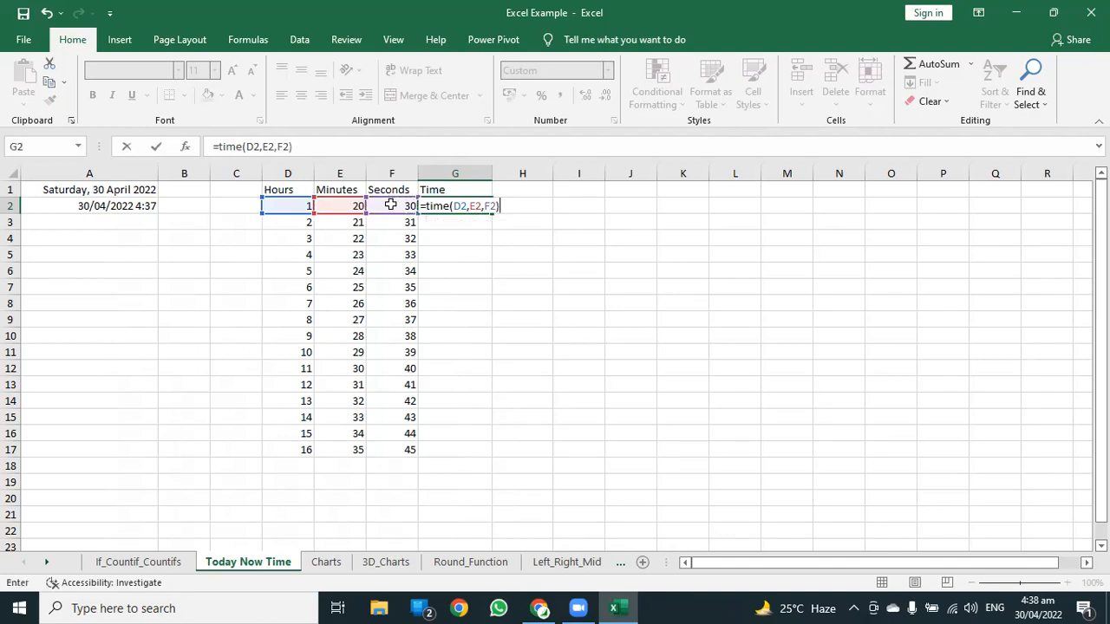
{"action": "key", "text": "Return"}
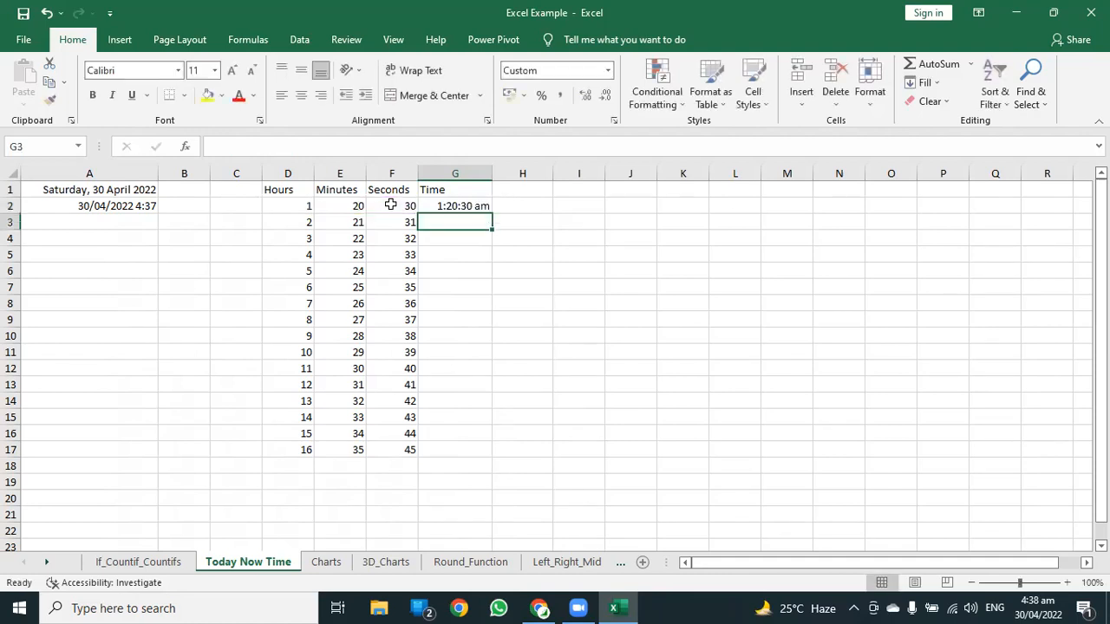
Fill the TIME formula from cell G2 down through G17.
{"action": "left_click", "coordinate": [458, 207]}
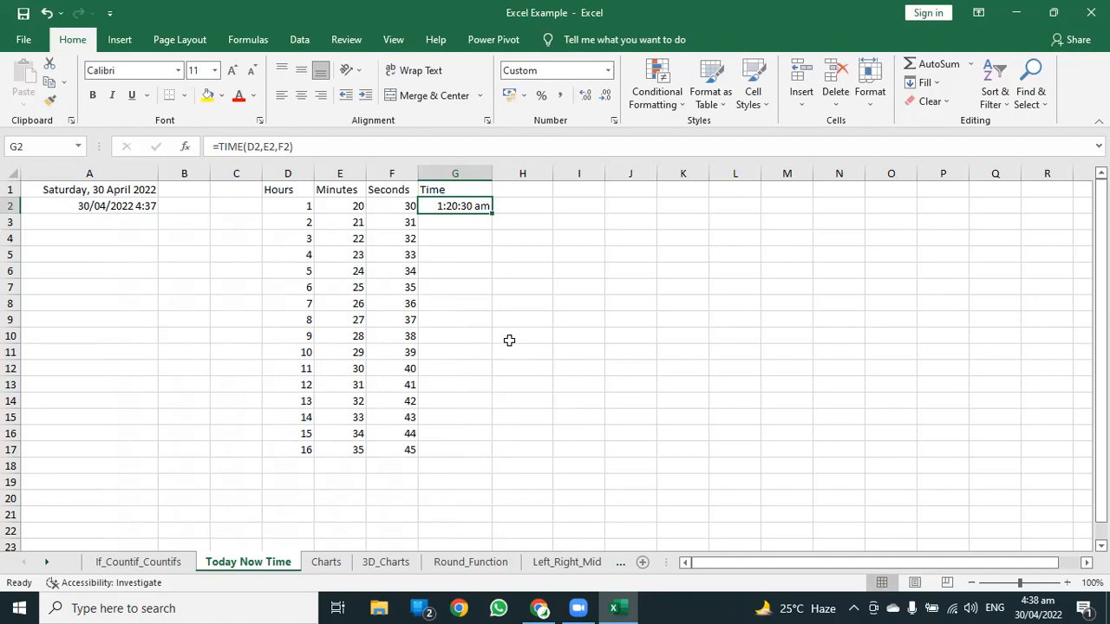
{"action": "left_click_drag", "start_coordinate": [490, 213], "coordinate": [489, 452]}
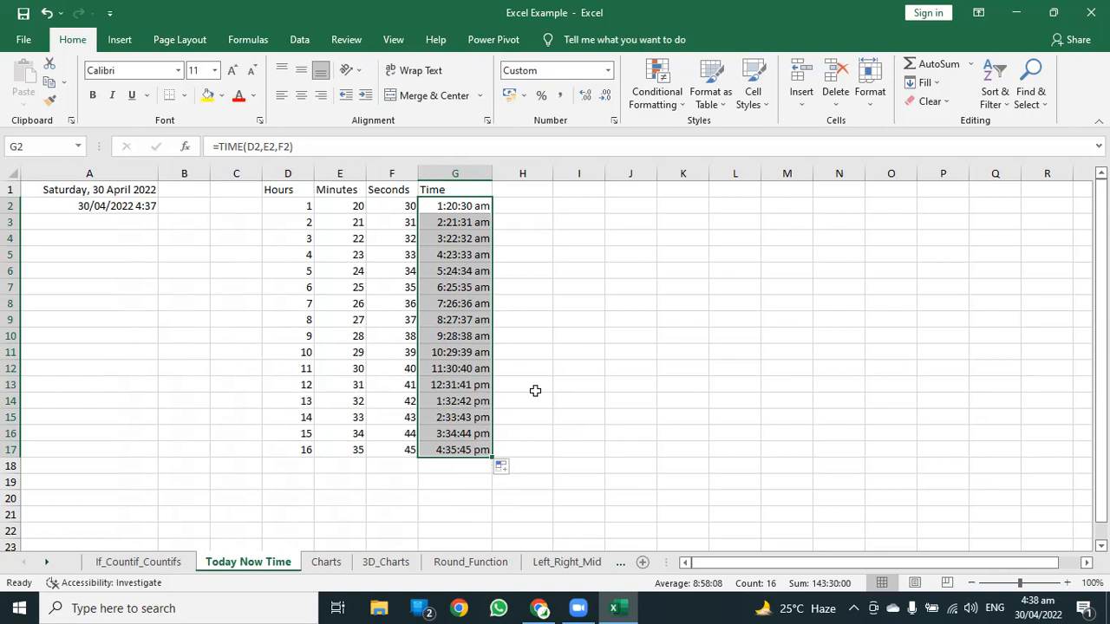
{"action": "left_click", "coordinate": [588, 332]}
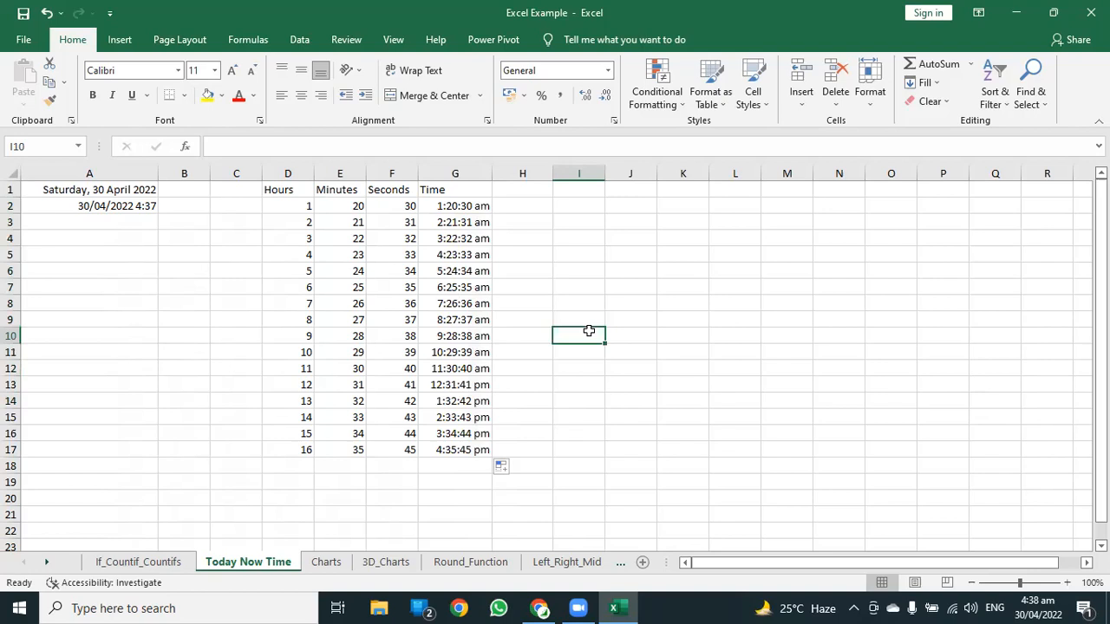